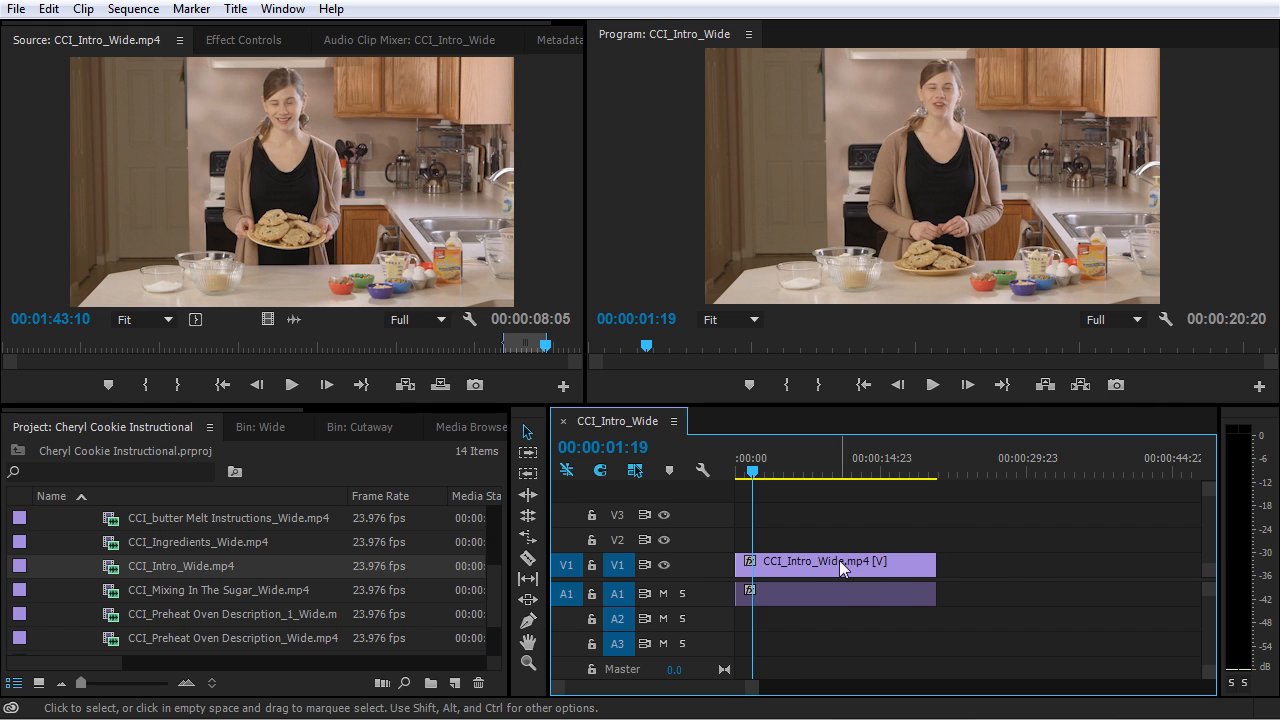
Position the playhead at 00:00:14:02 in the CCI_Intro_Wide sequence
click(763, 471)
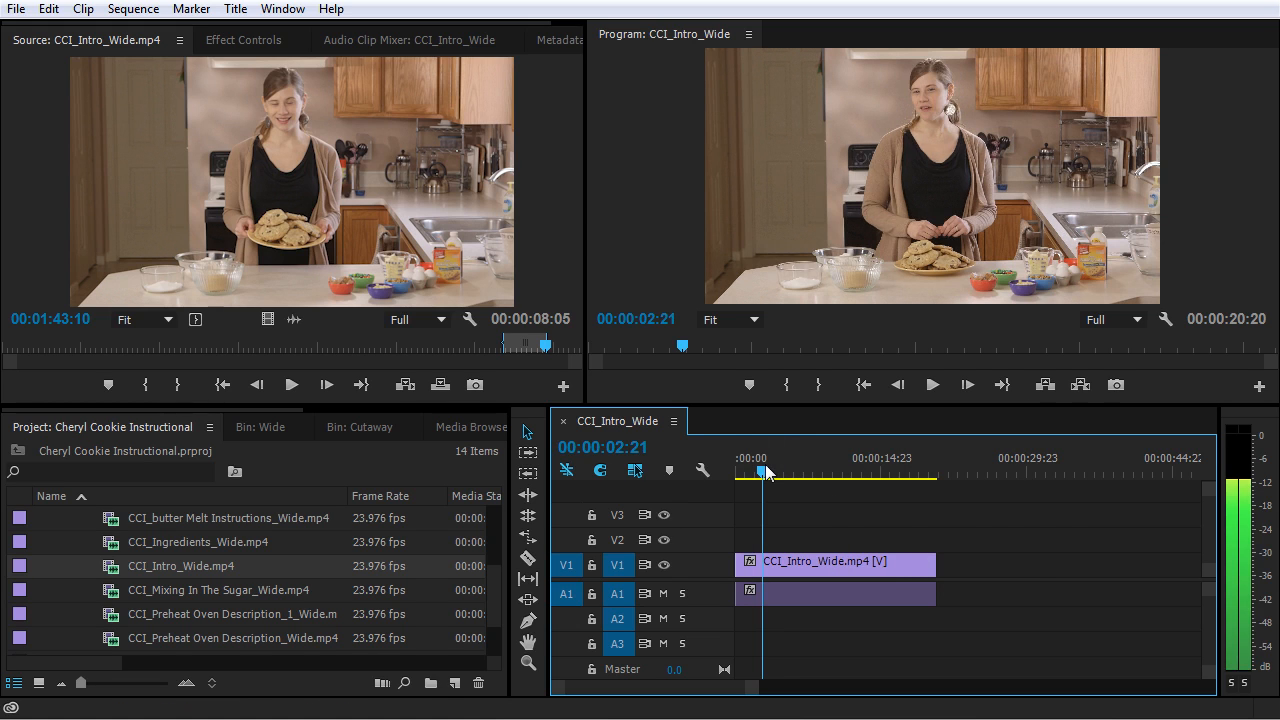
drag(765, 470, 875, 484)
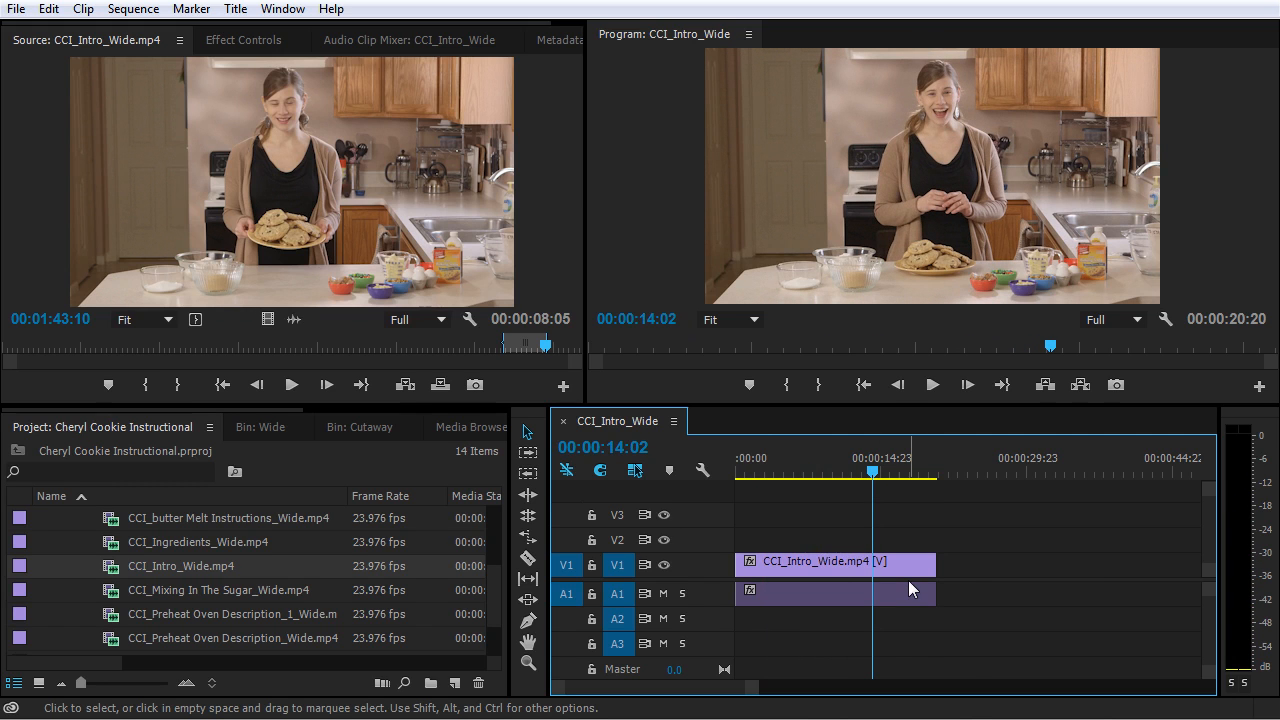
key(=)
key(-)
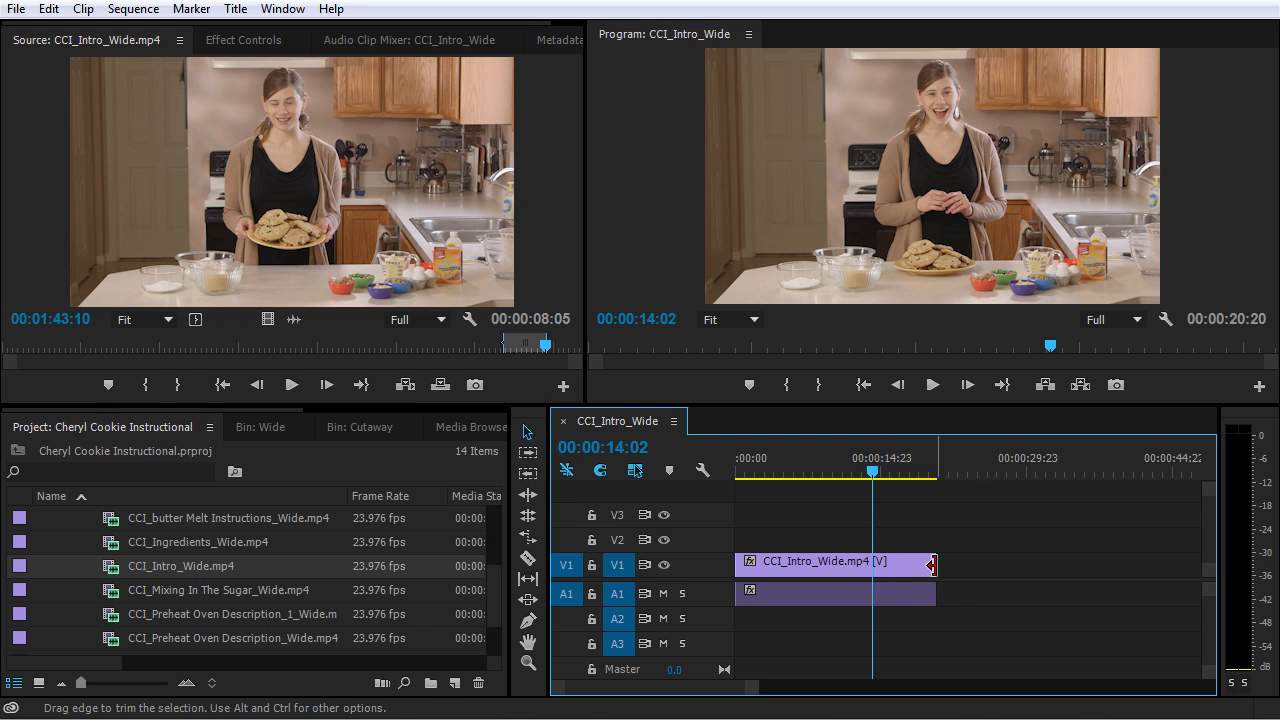
Trim the end of the CCI_Intro_Wide.mp4 clip back to the playhead and extend it to its full length again
drag(931, 566, 872, 570)
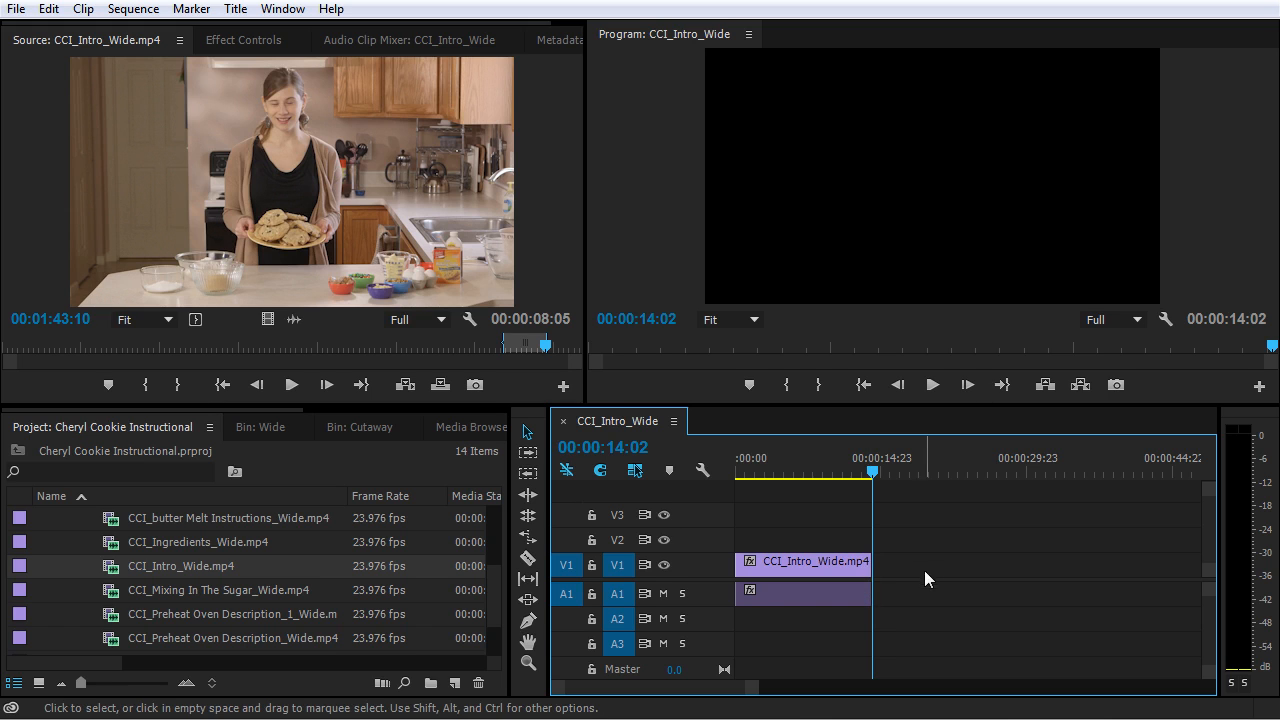
drag(871, 563, 934, 571)
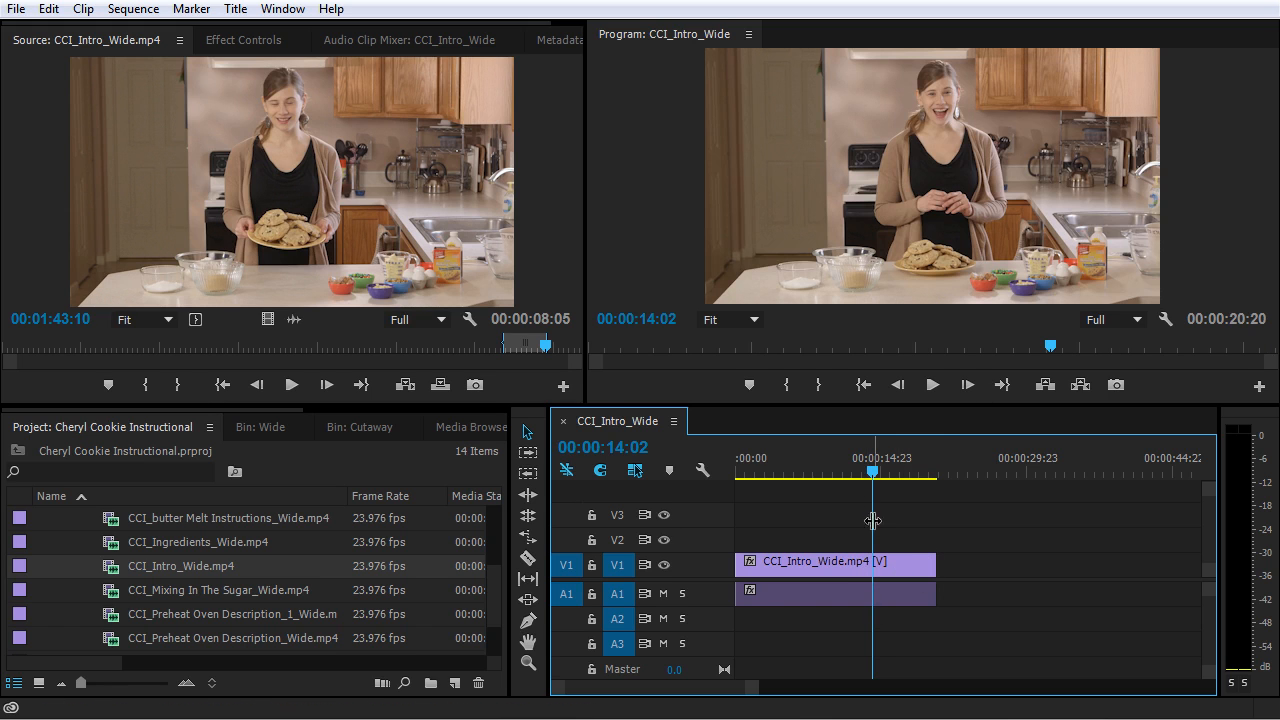
Split the CCI_Intro_Wide.mp4 clip at 00:00:14:02 with the Razor tool, delete the part after the cut, and undo both edits
click(527, 561)
click(875, 580)
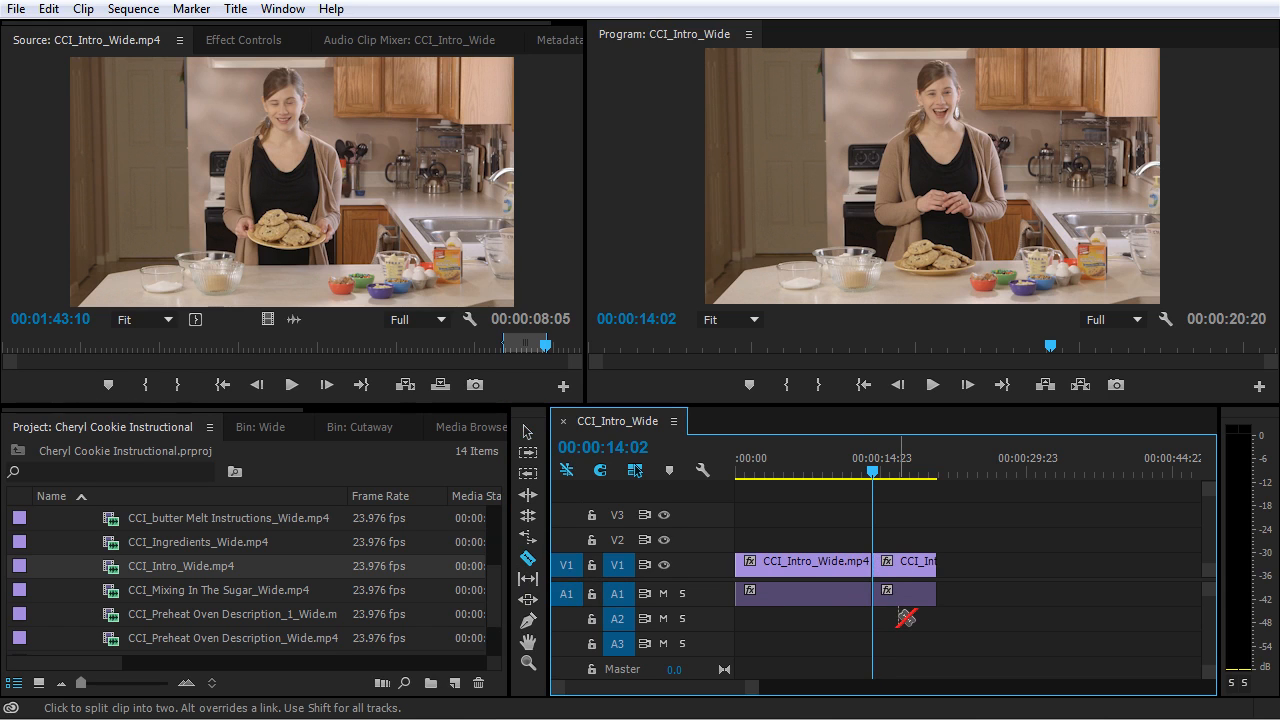
click(527, 431)
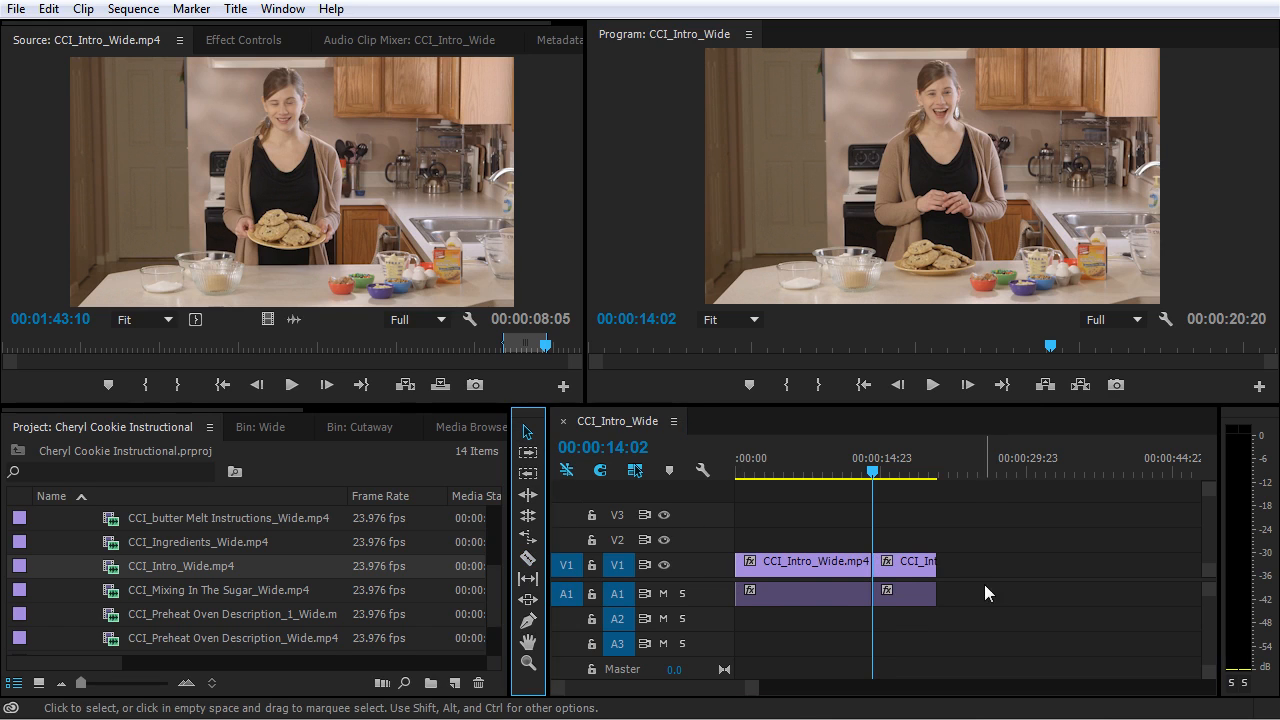
drag(976, 547, 880, 634)
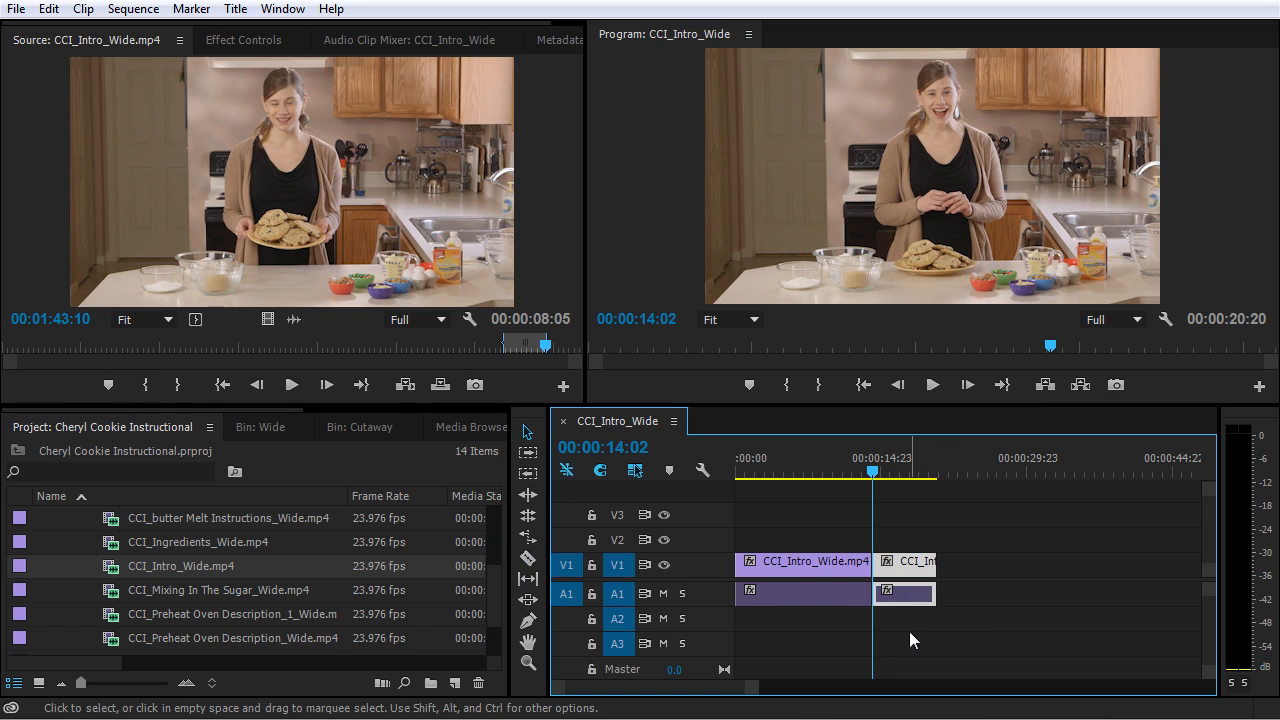
key(Delete)
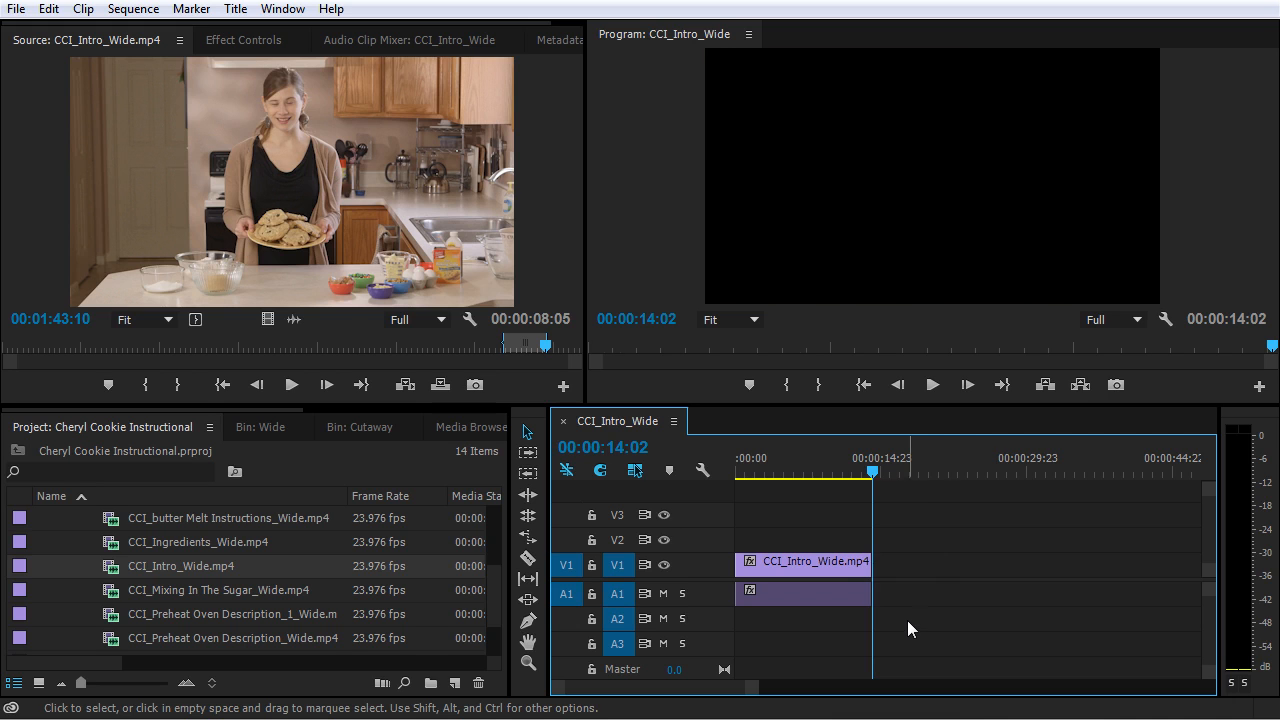
key(ctrl+z)
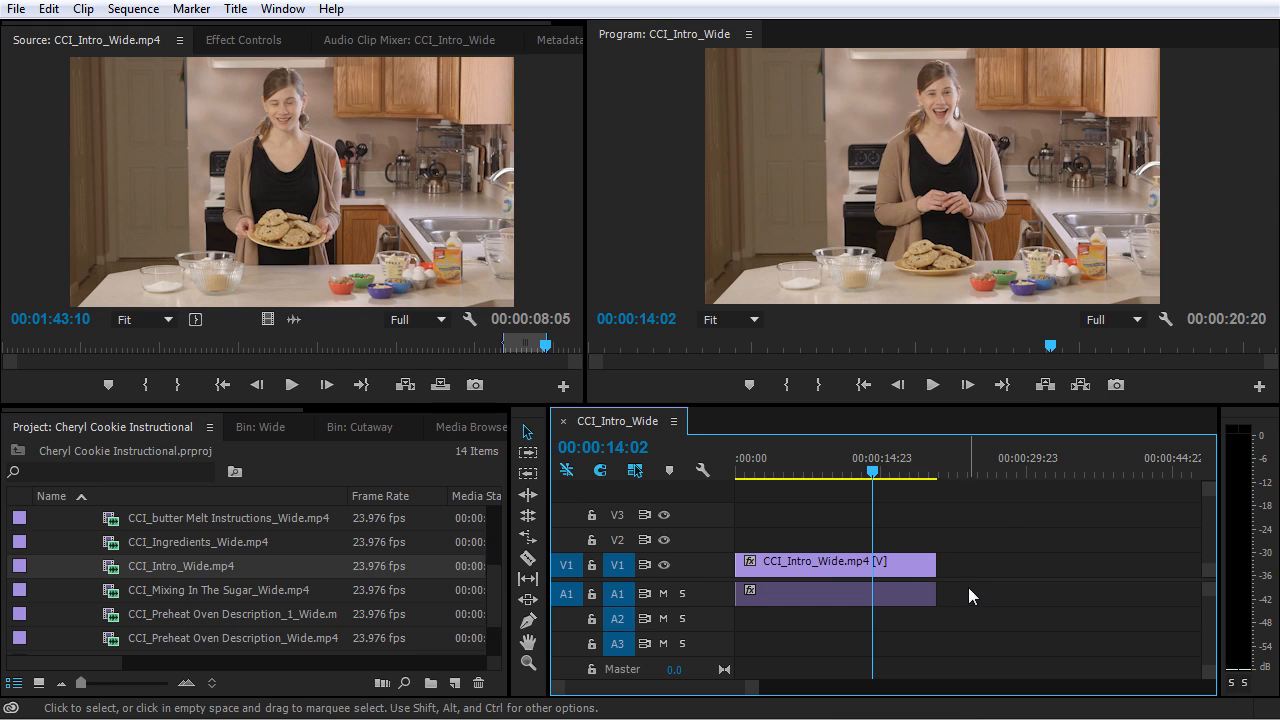
Add an edit through video and audio at 00:00:14:02, inspect the cut up close, and undo it
key(ctrl+k)
key(=)
key(=)
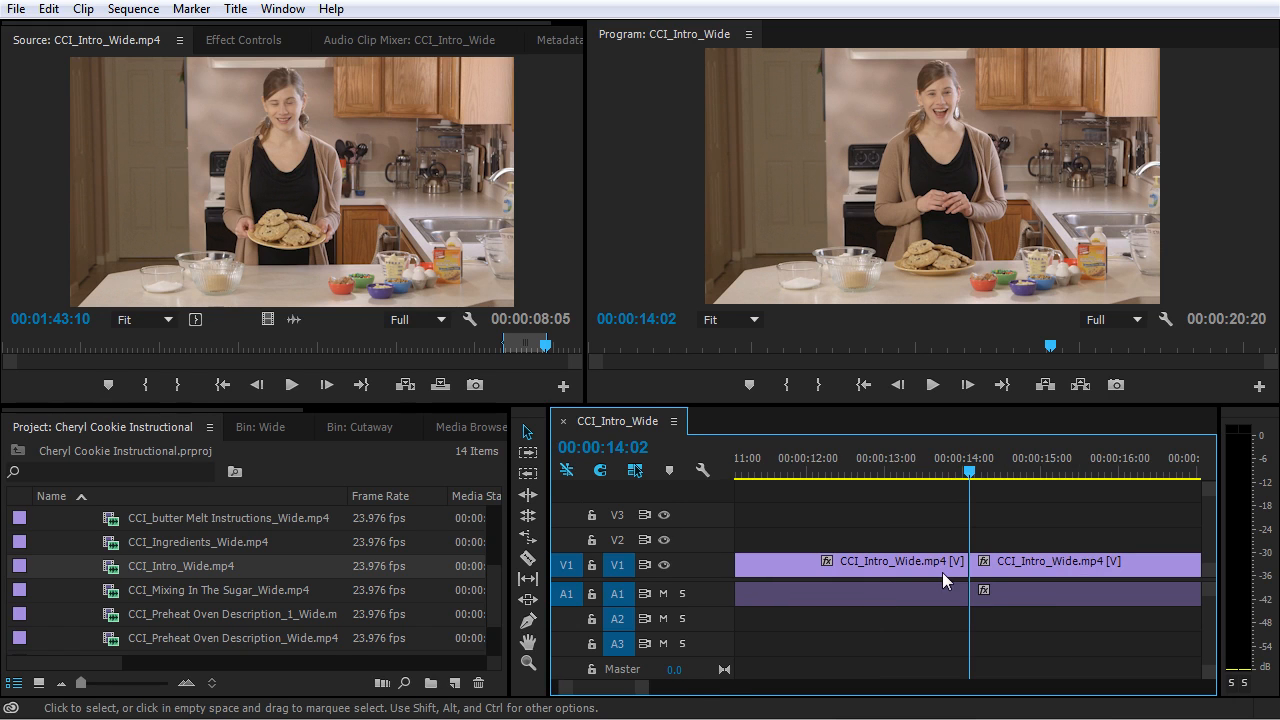
click(966, 474)
drag(966, 478, 947, 478)
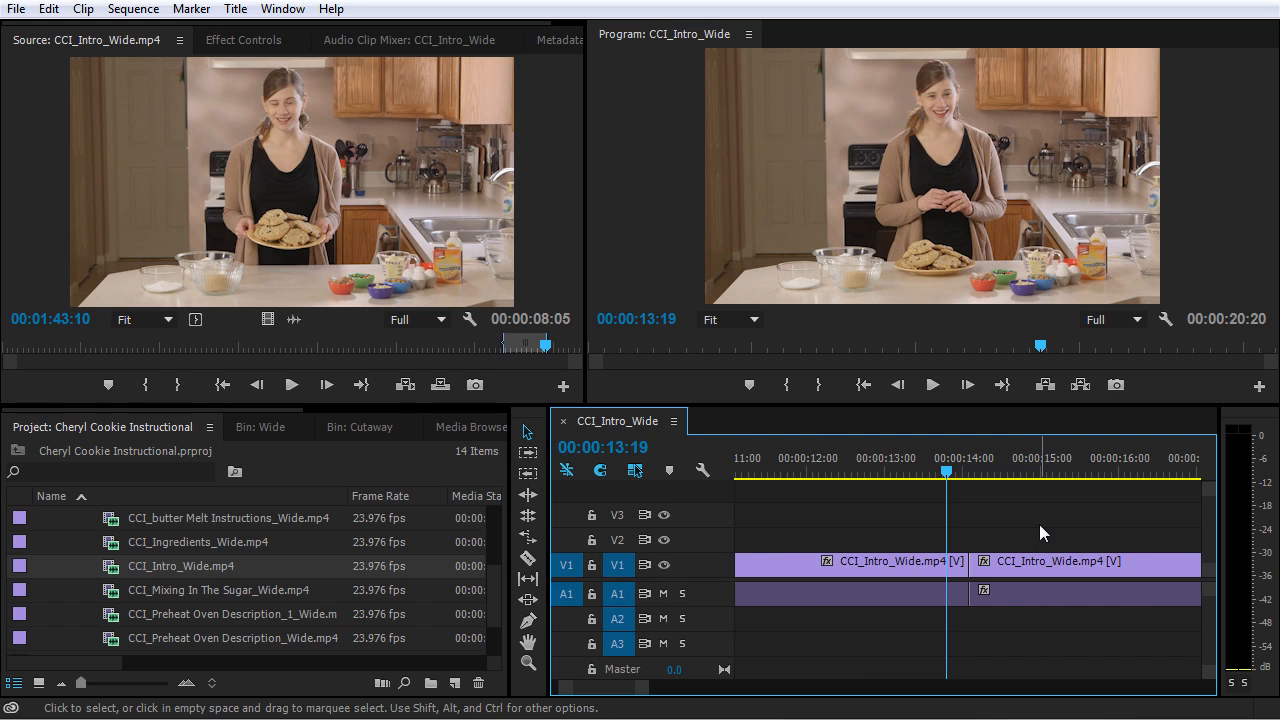
key(ctrl+z)
Untarget V1 to add an edit that splits only the audio, select the audio after the cut, and revert both the targeting and the cut
click(622, 567)
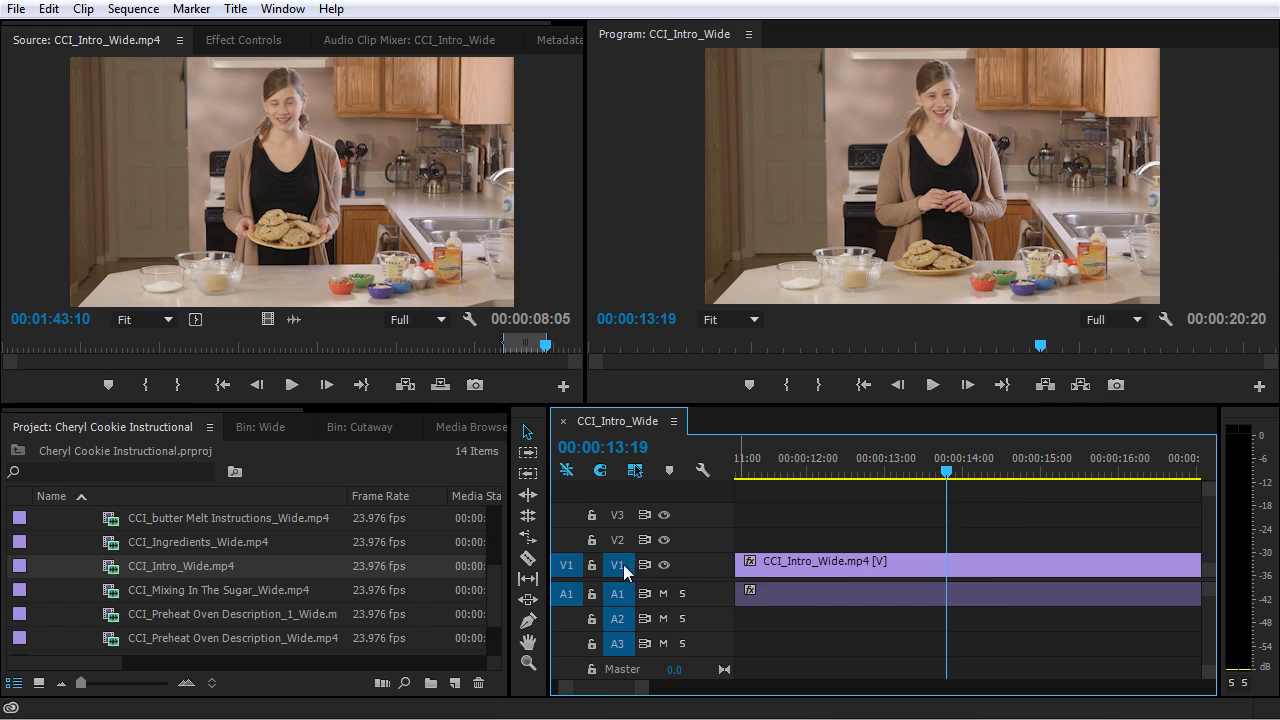
drag(908, 472, 951, 473)
key(ctrl+k)
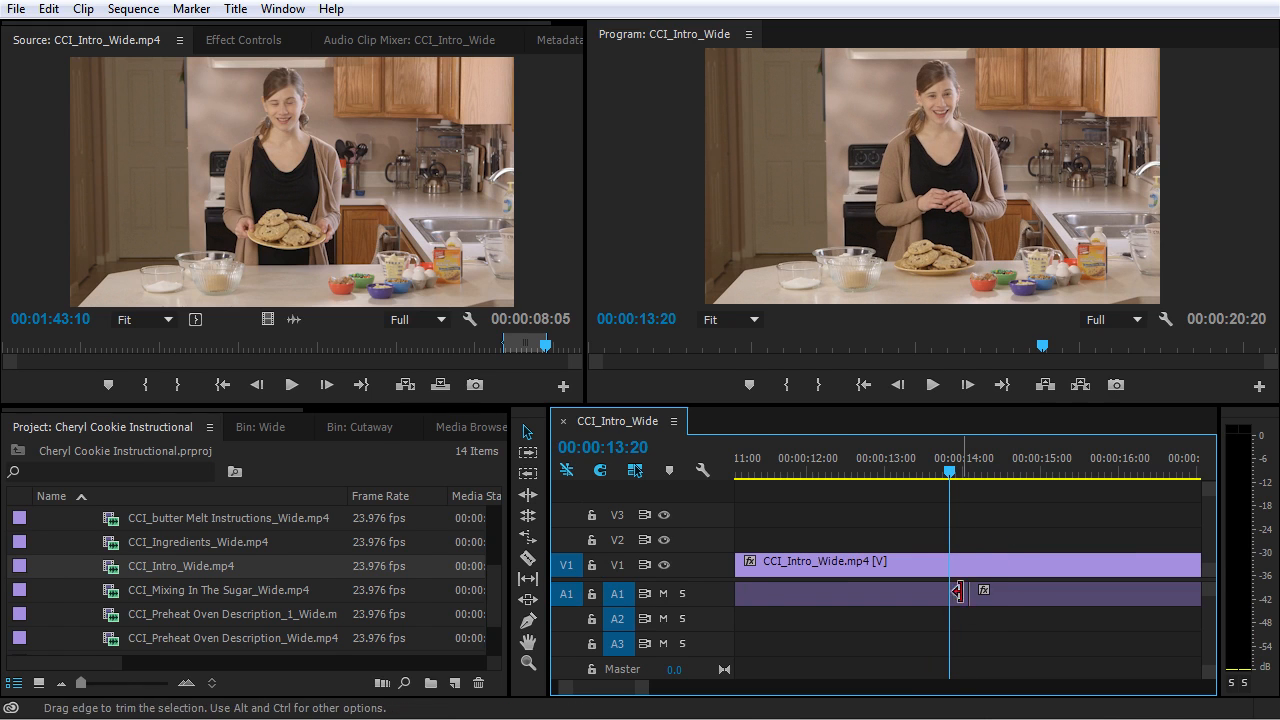
click(1011, 594)
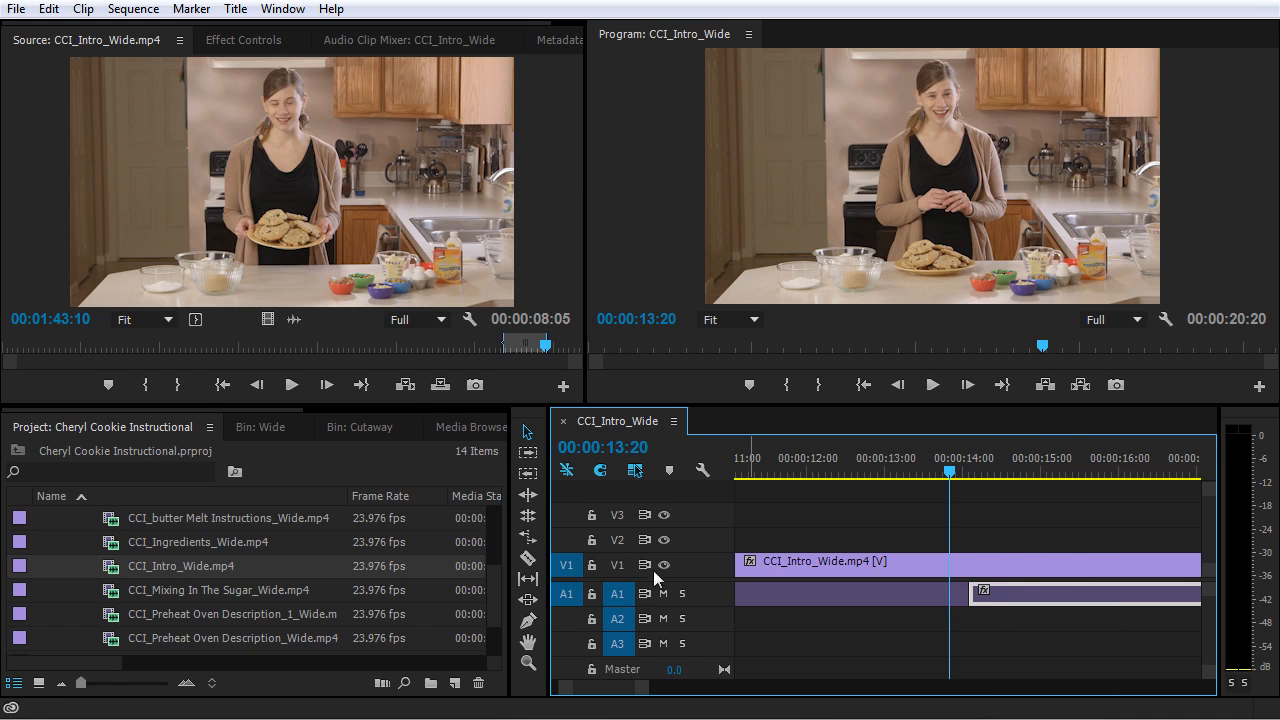
click(617, 565)
key(ctrl+z)
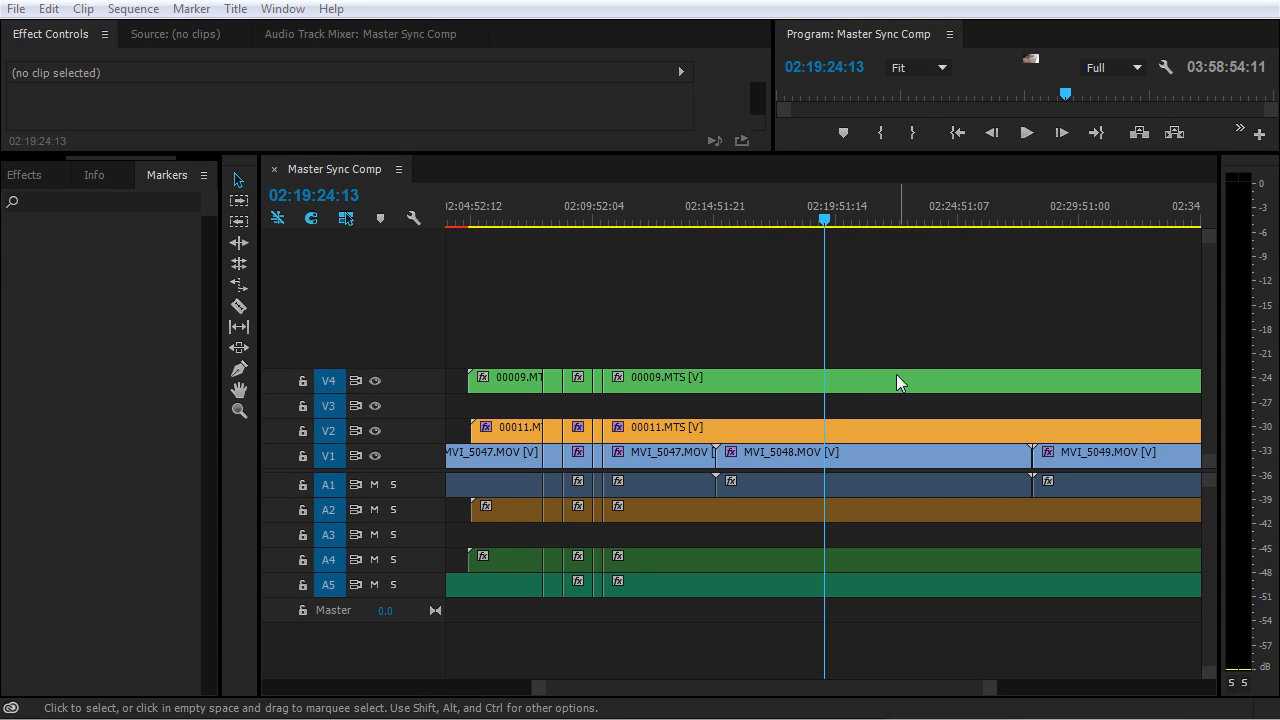
Select the 00009.MTS clip on V4 in the Master Sync Comp sequence and add an edit at 02:19:24:13
click(882, 381)
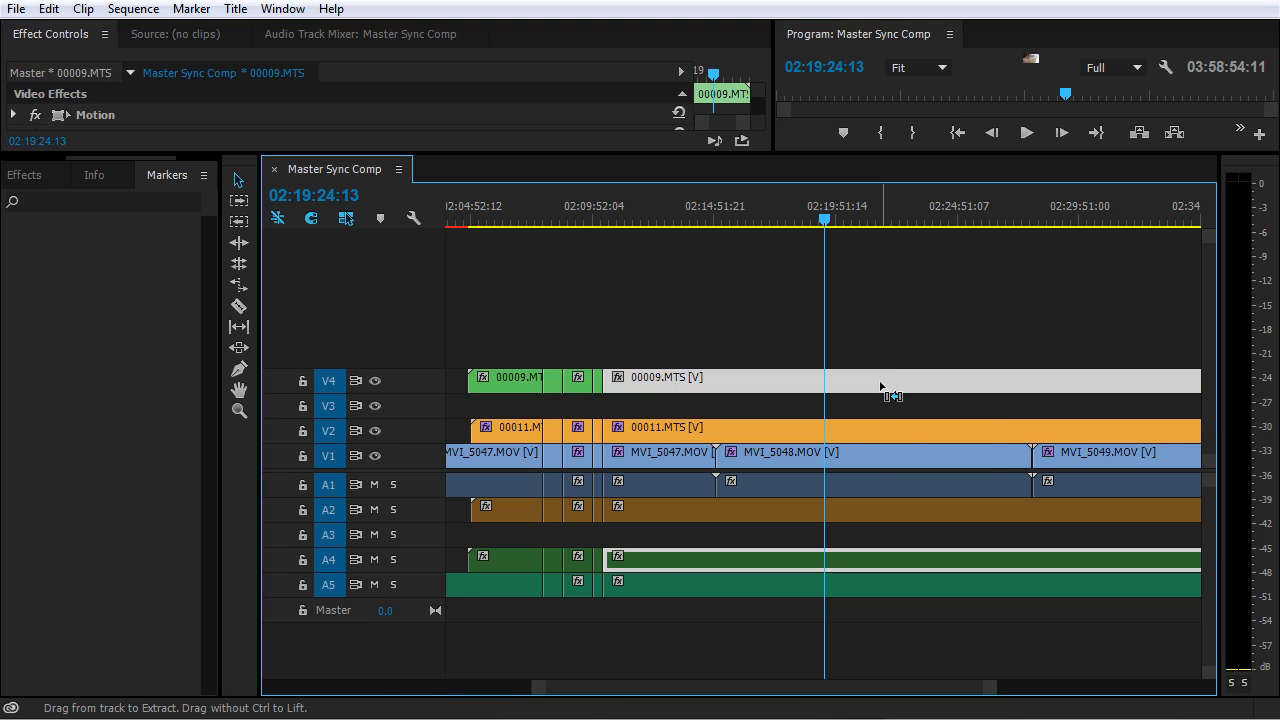
key(ctrl+k)
drag(810, 214, 783, 215)
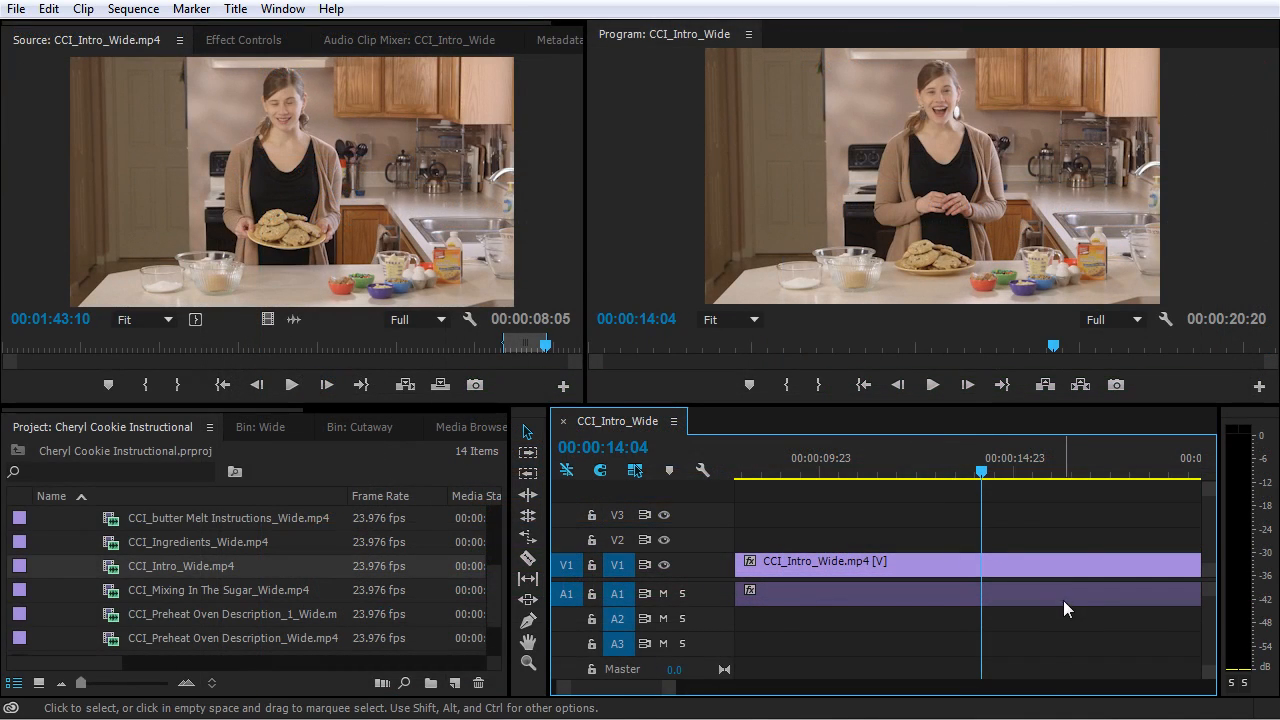
Insert the marked source portion of CCI_Intro_Wide.mp4 at 00:00:14:04 on V1 and A1, and undo the insert
click(561, 270)
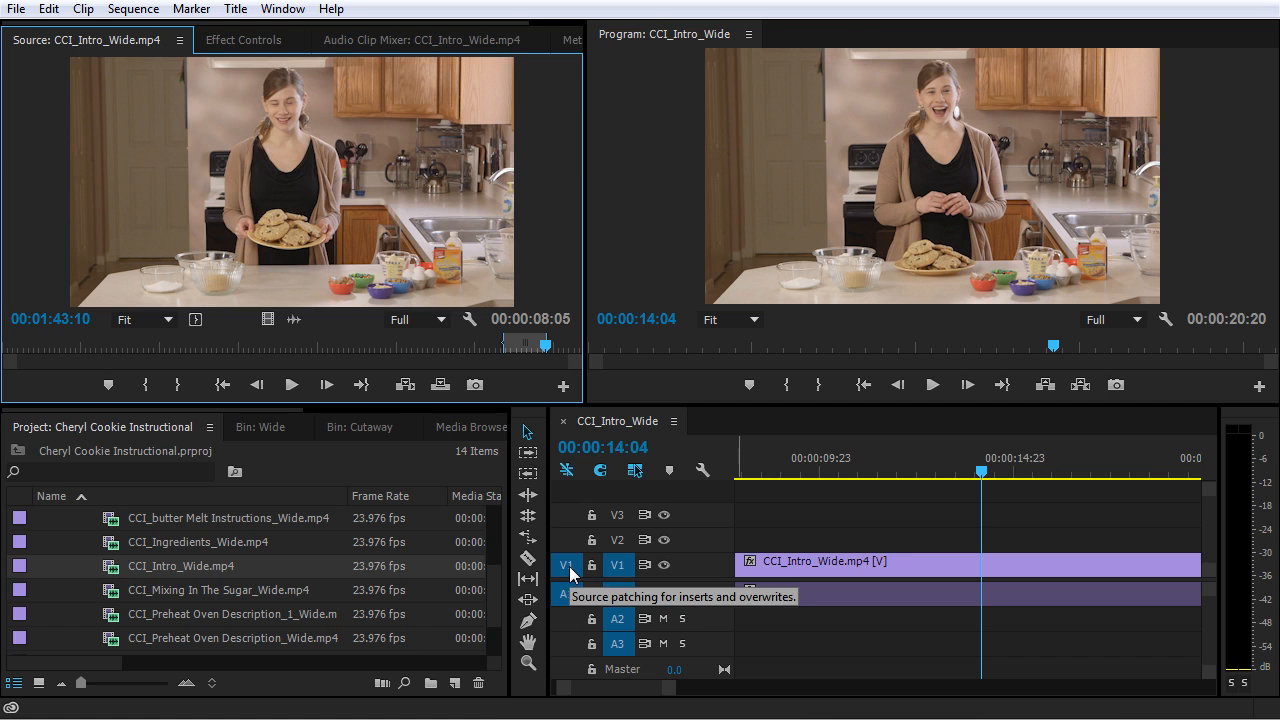
alt+scroll(883, 560, down, 2)
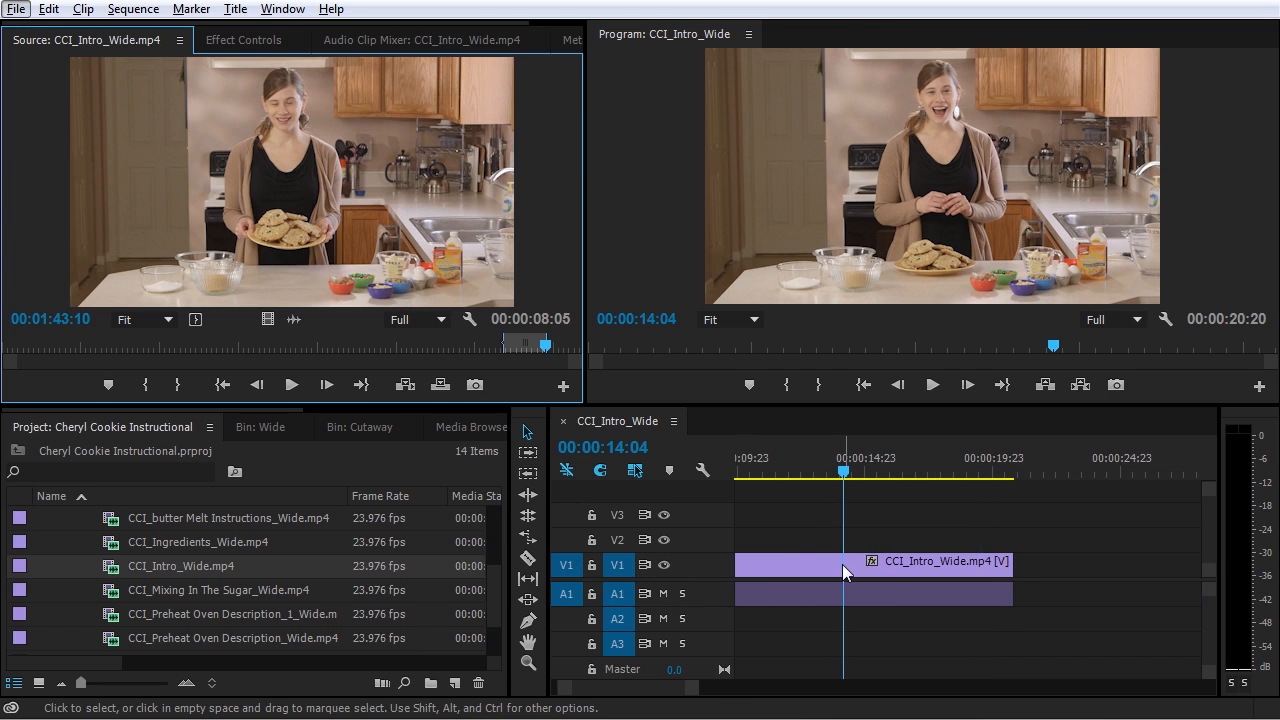
alt+scroll(842, 564, down, 3)
alt+scroll(841, 565, down, 3)
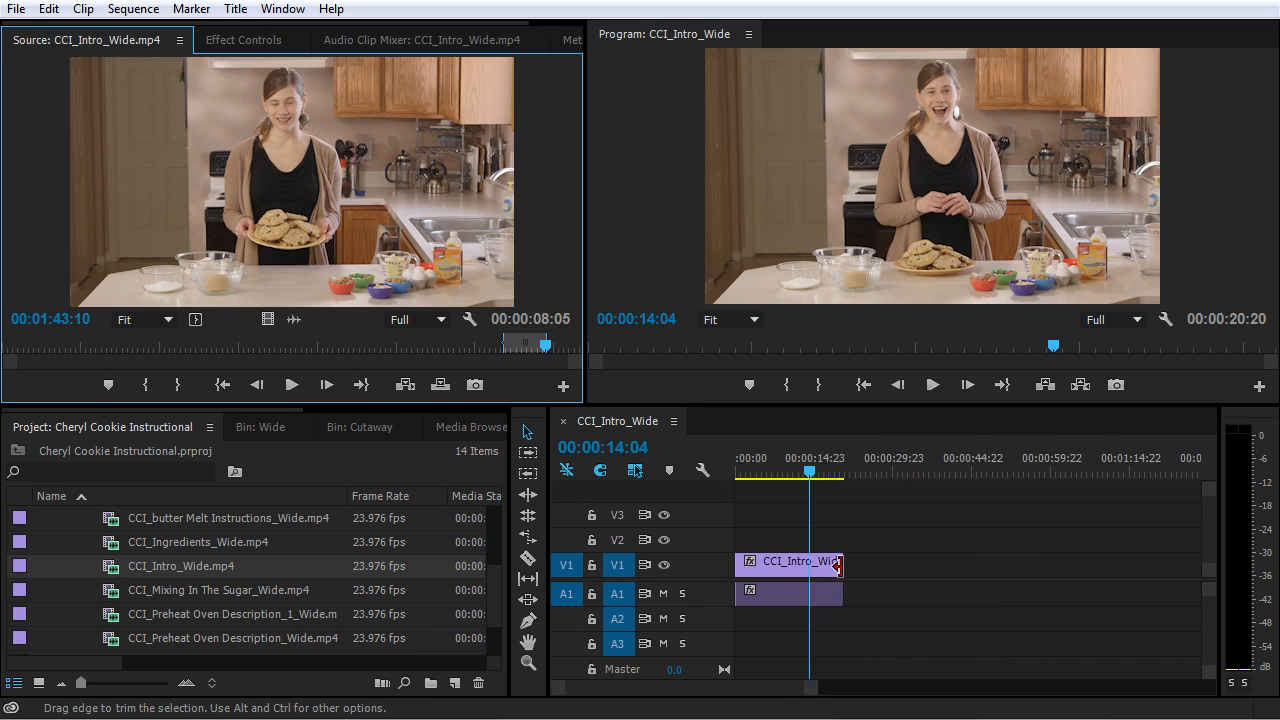
click(680, 695)
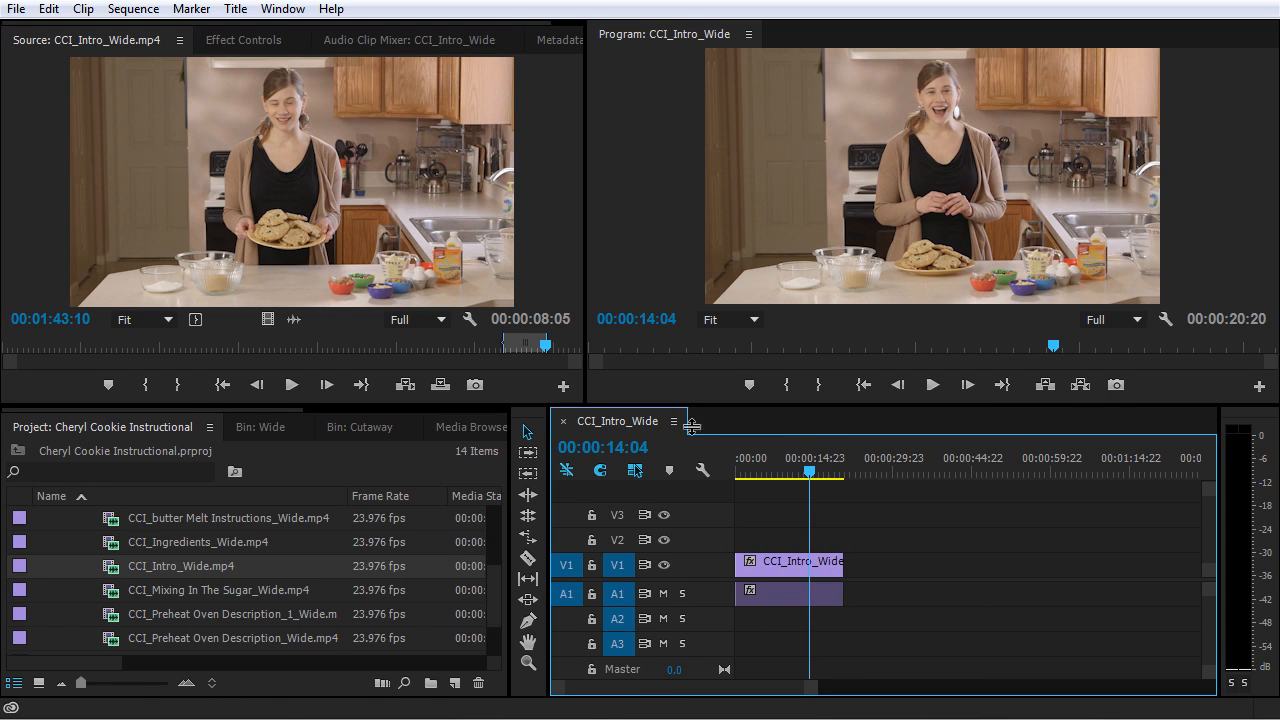
click(406, 388)
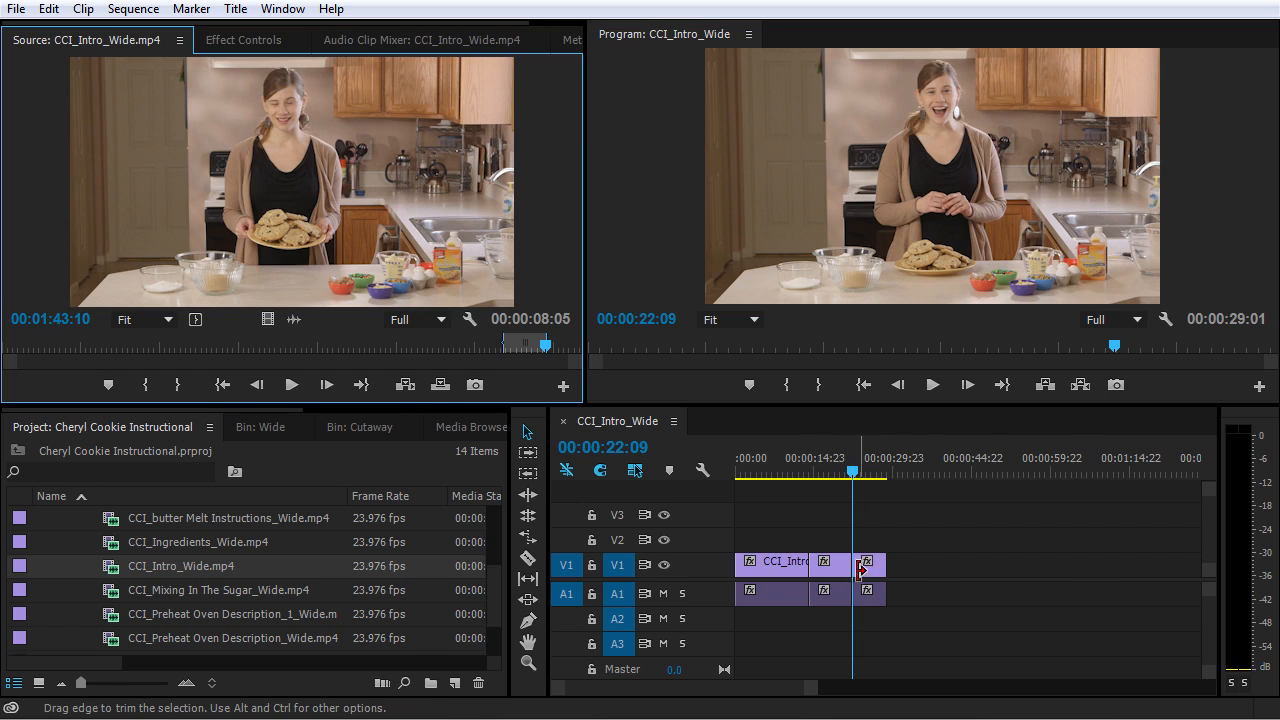
click(563, 595)
key(ctrl+z)
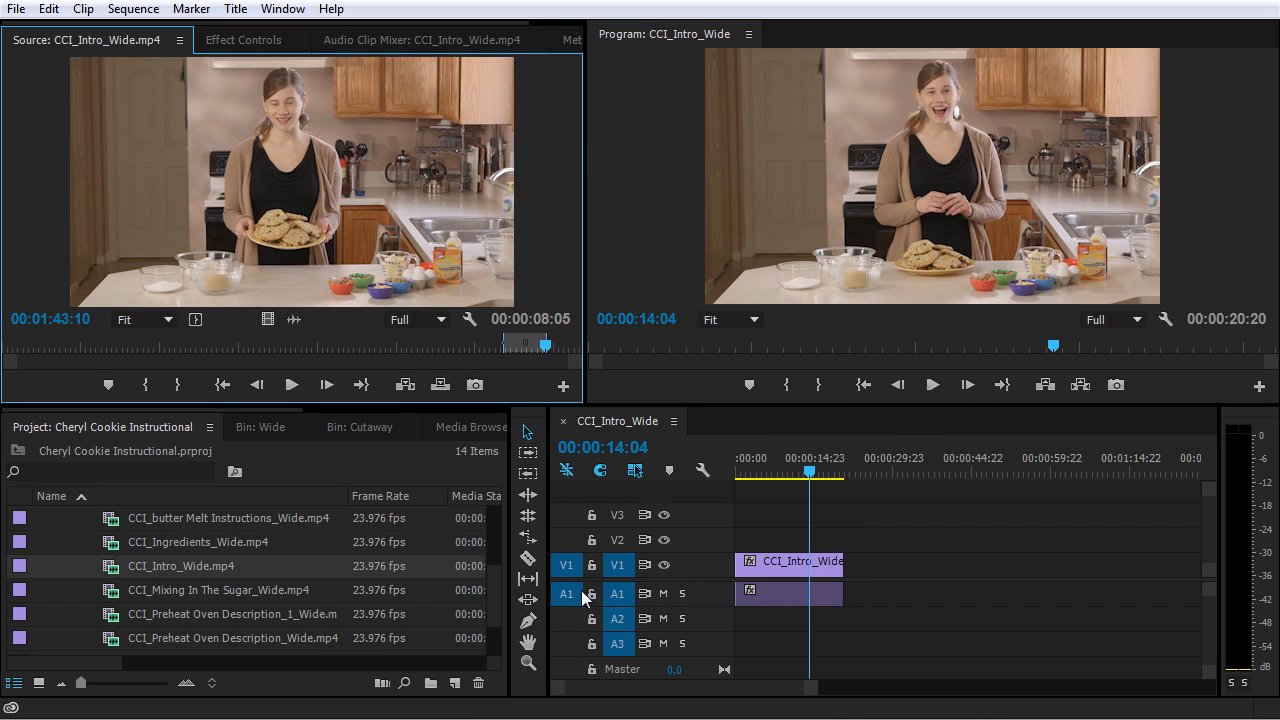
Patch the source to V2 and A2, insert it at 00:00:14:04, and revert the insert and the patching to V1 and A1
click(572, 620)
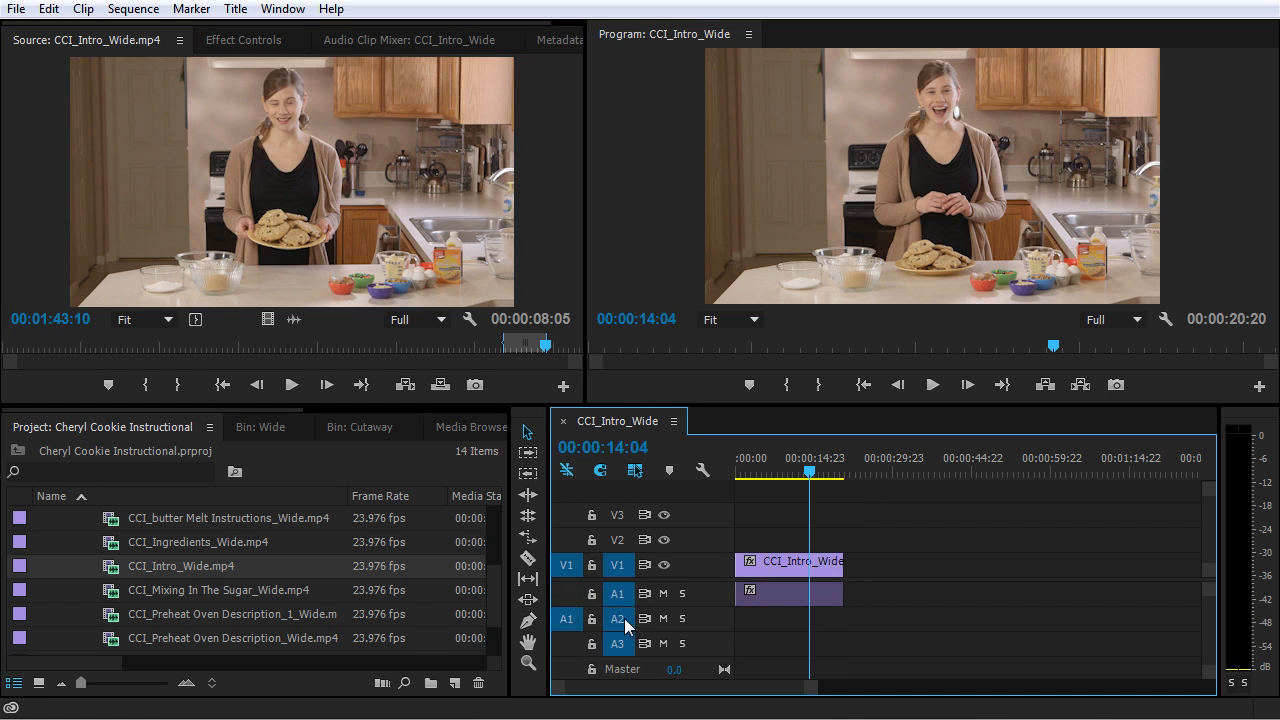
click(577, 541)
click(565, 541)
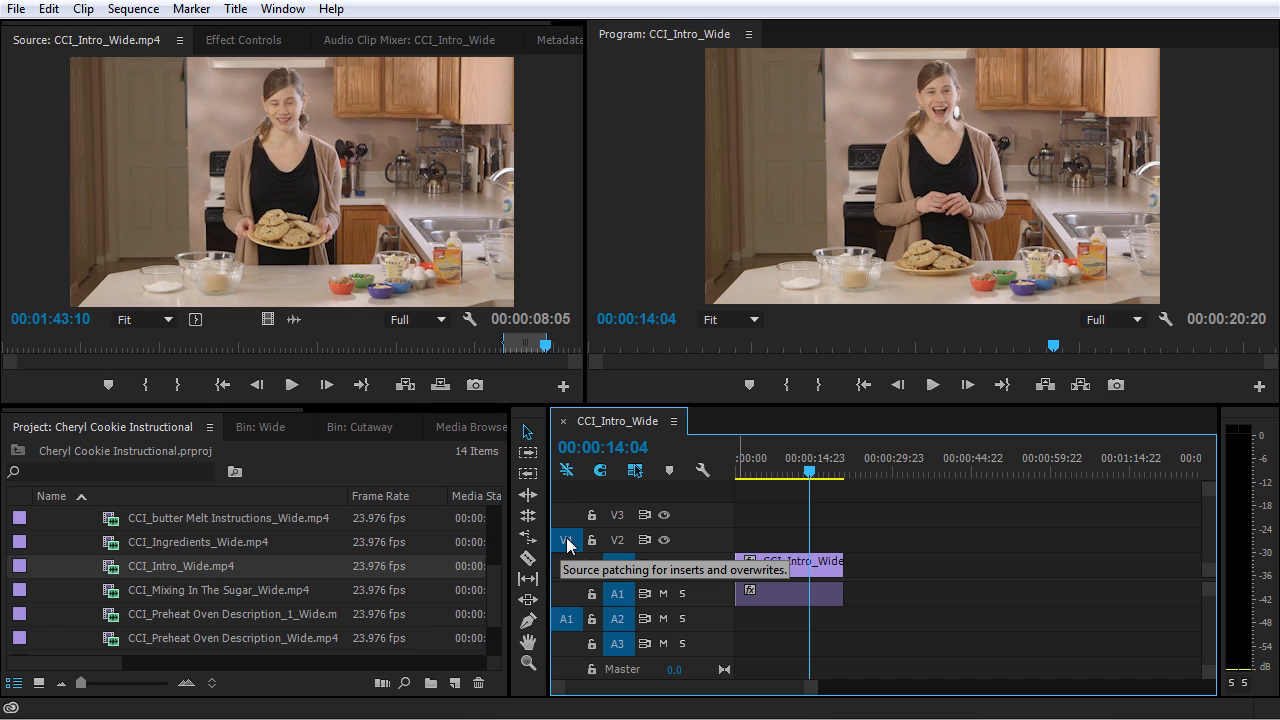
click(567, 543)
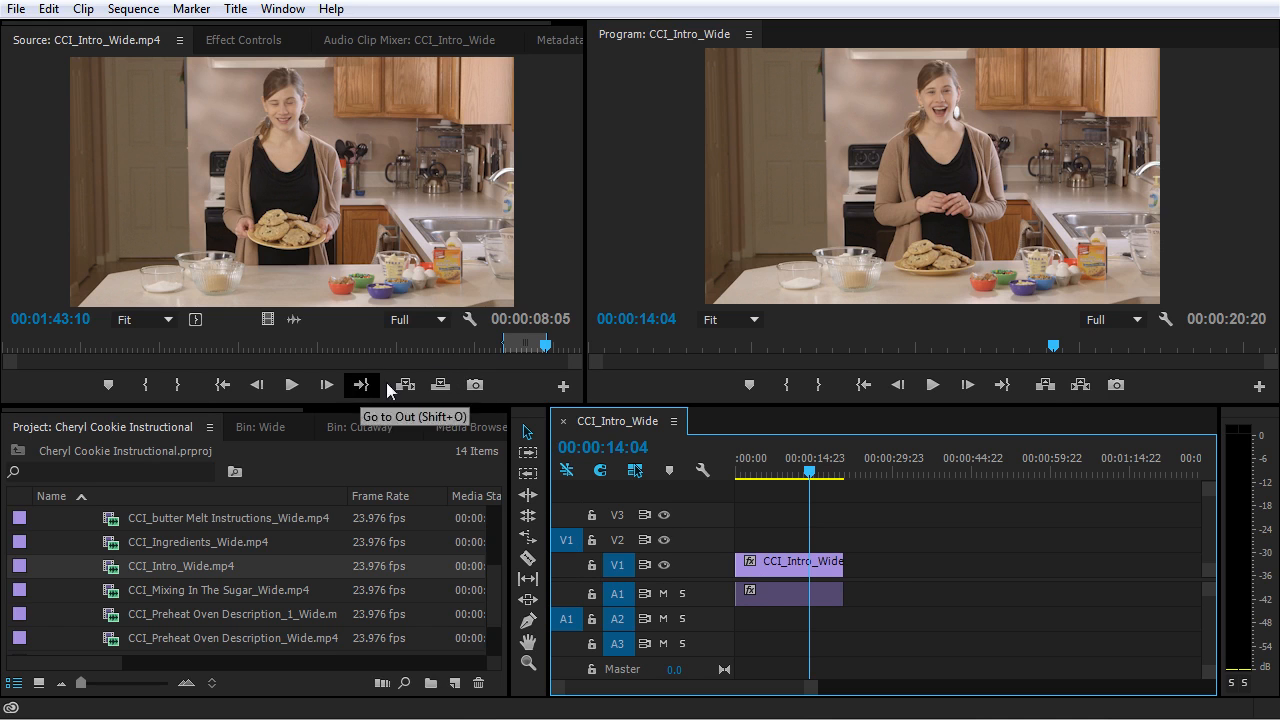
click(406, 386)
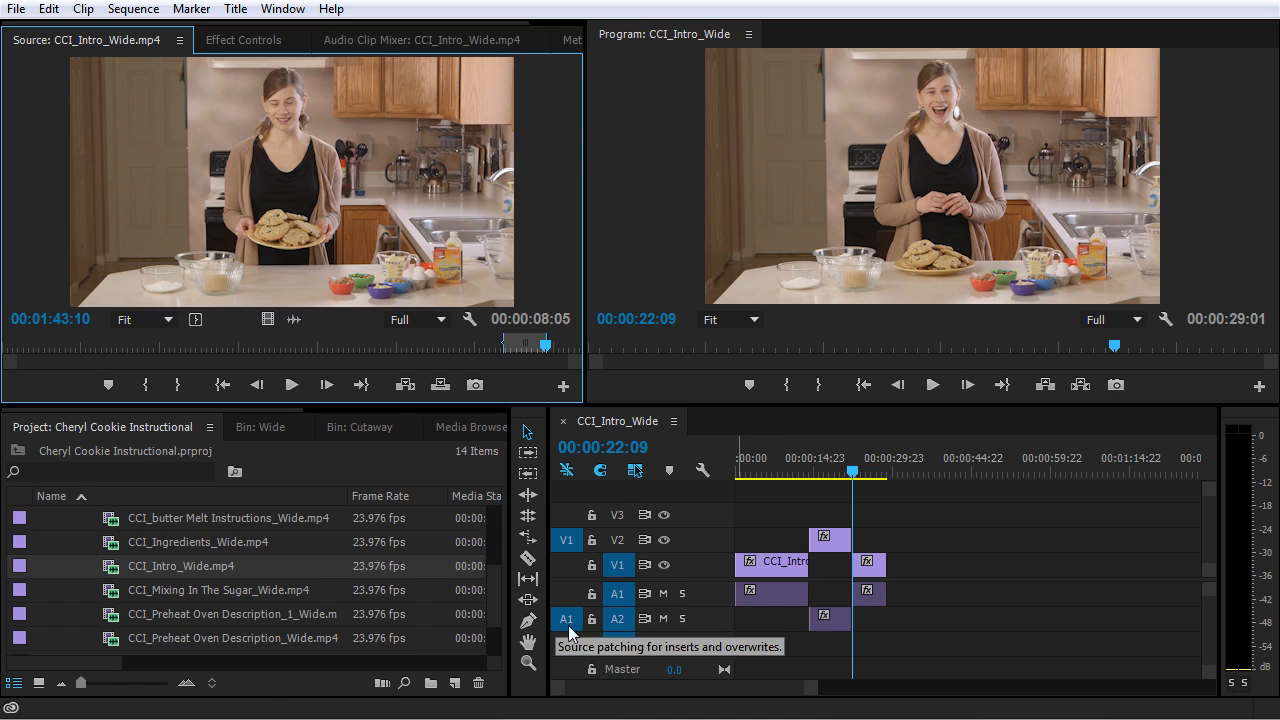
key(ctrl+z)
click(565, 596)
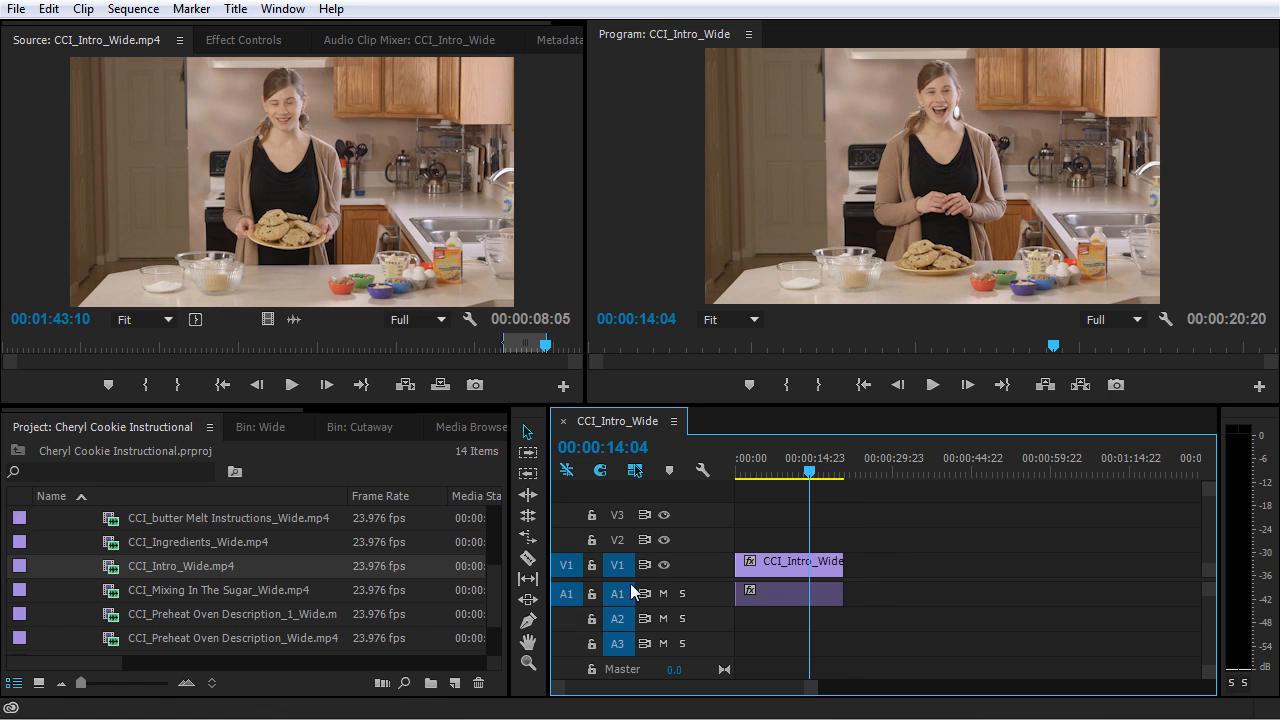
Overwrite the sequence at 00:00:14:04 with the marked source portion, play across the edit from 00:00:12:18, and undo the overwrite
click(440, 385)
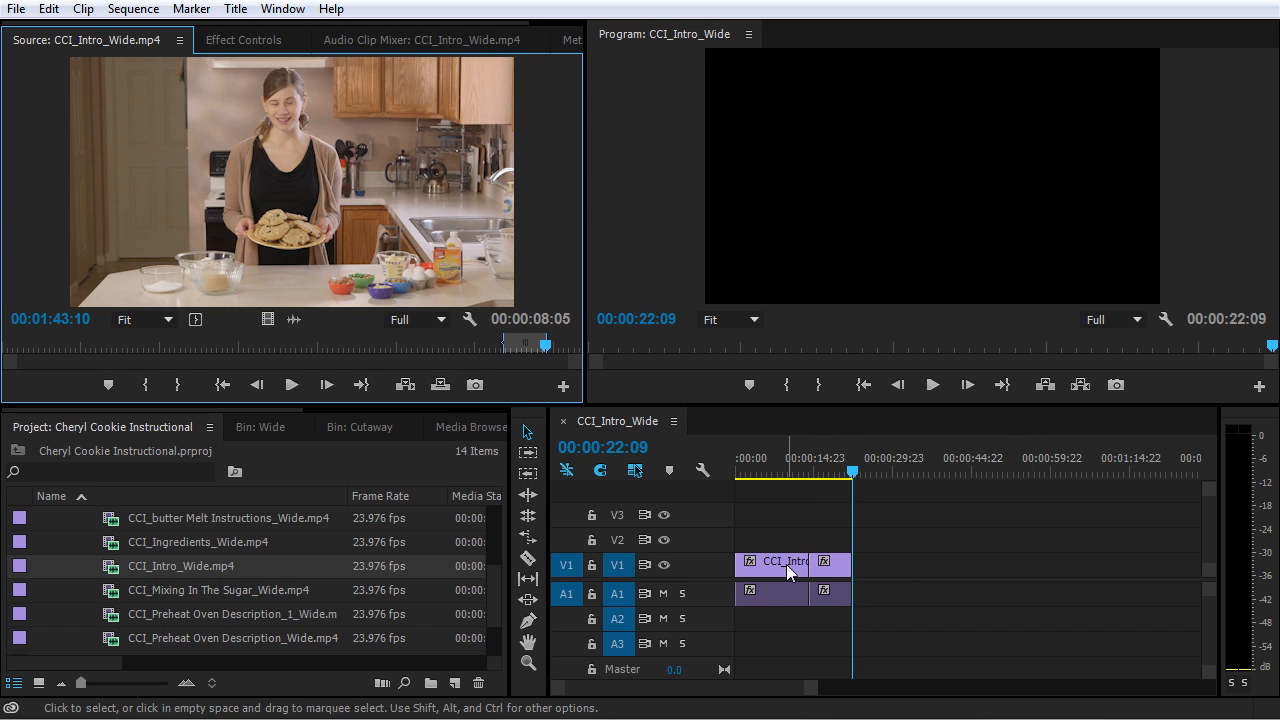
click(803, 470)
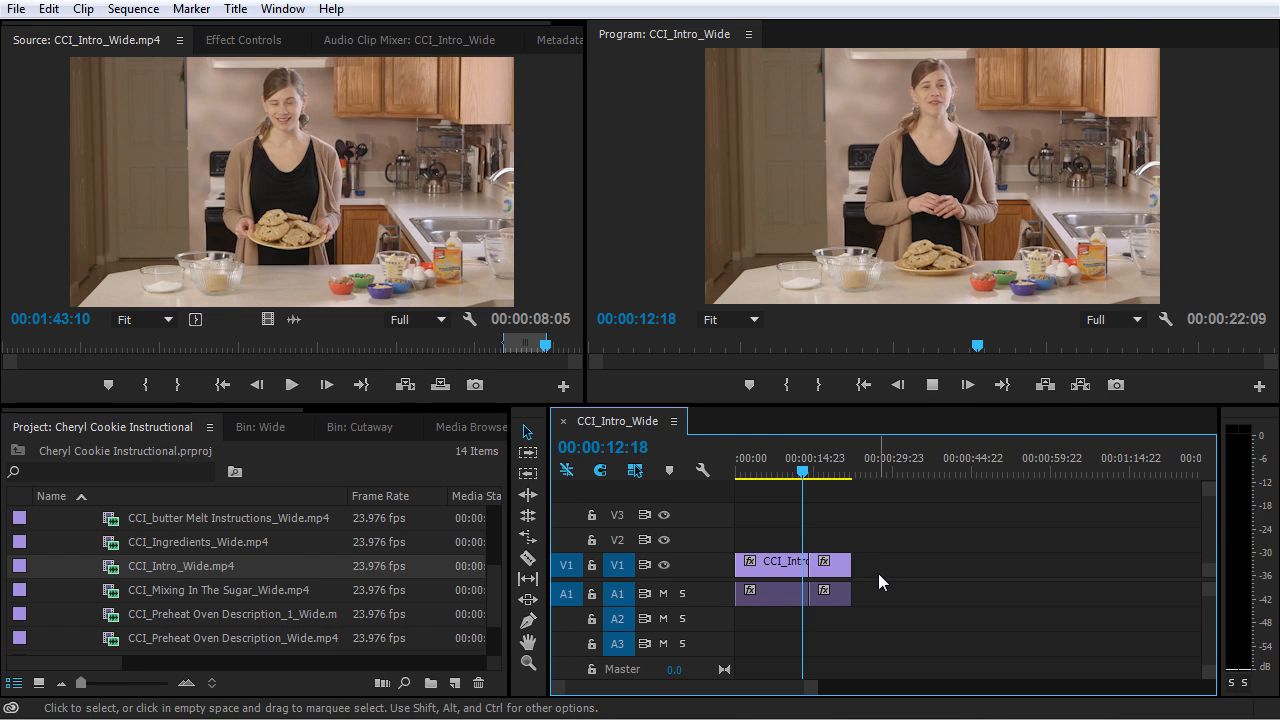
key(space)
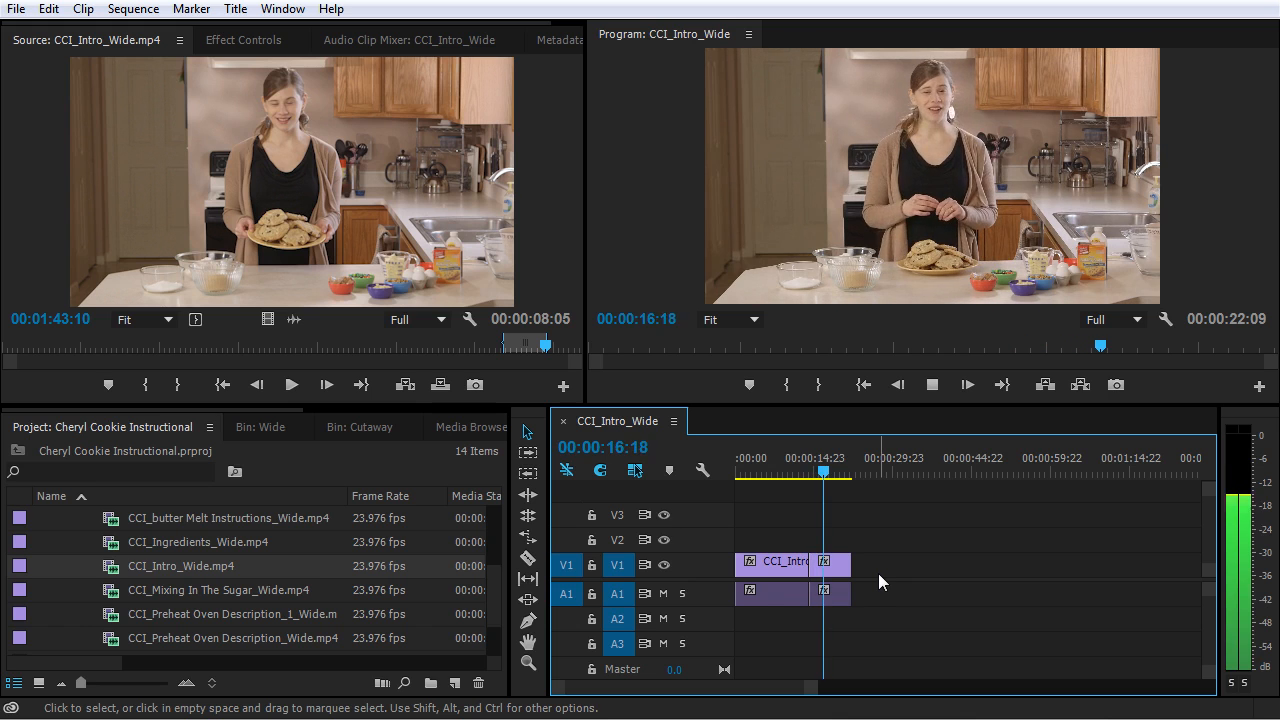
key(space)
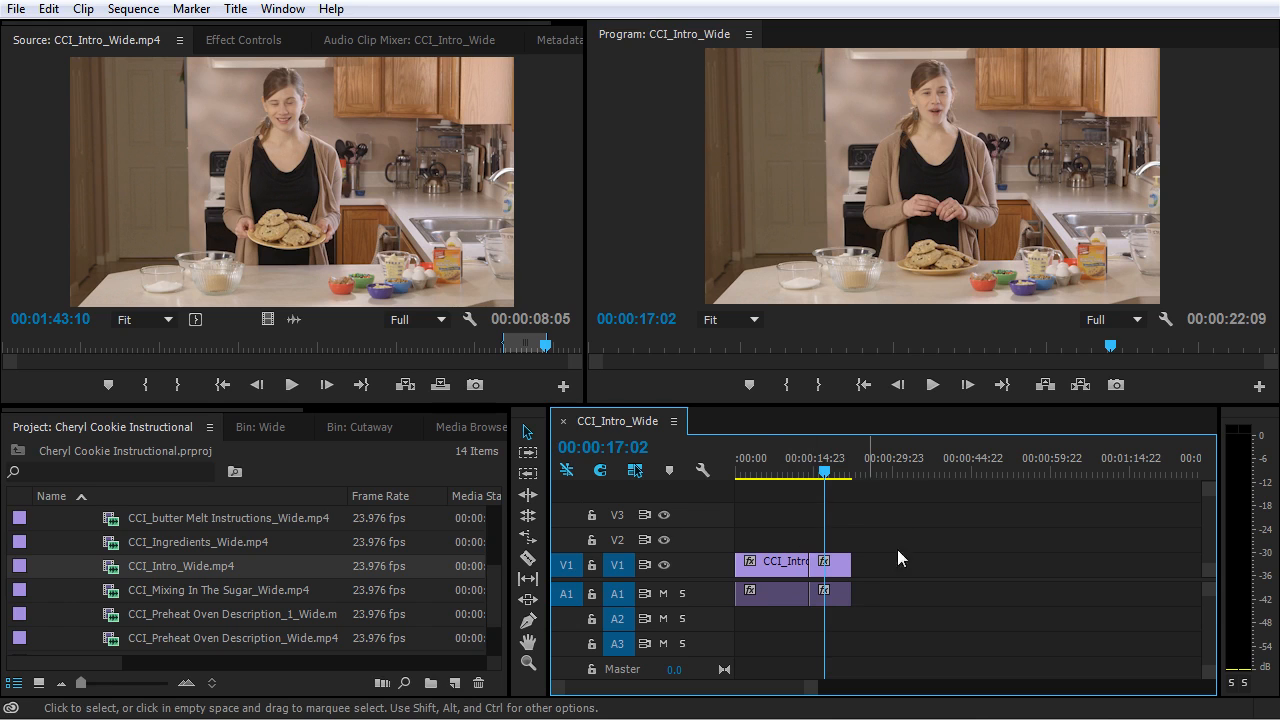
key(ctrl+z)
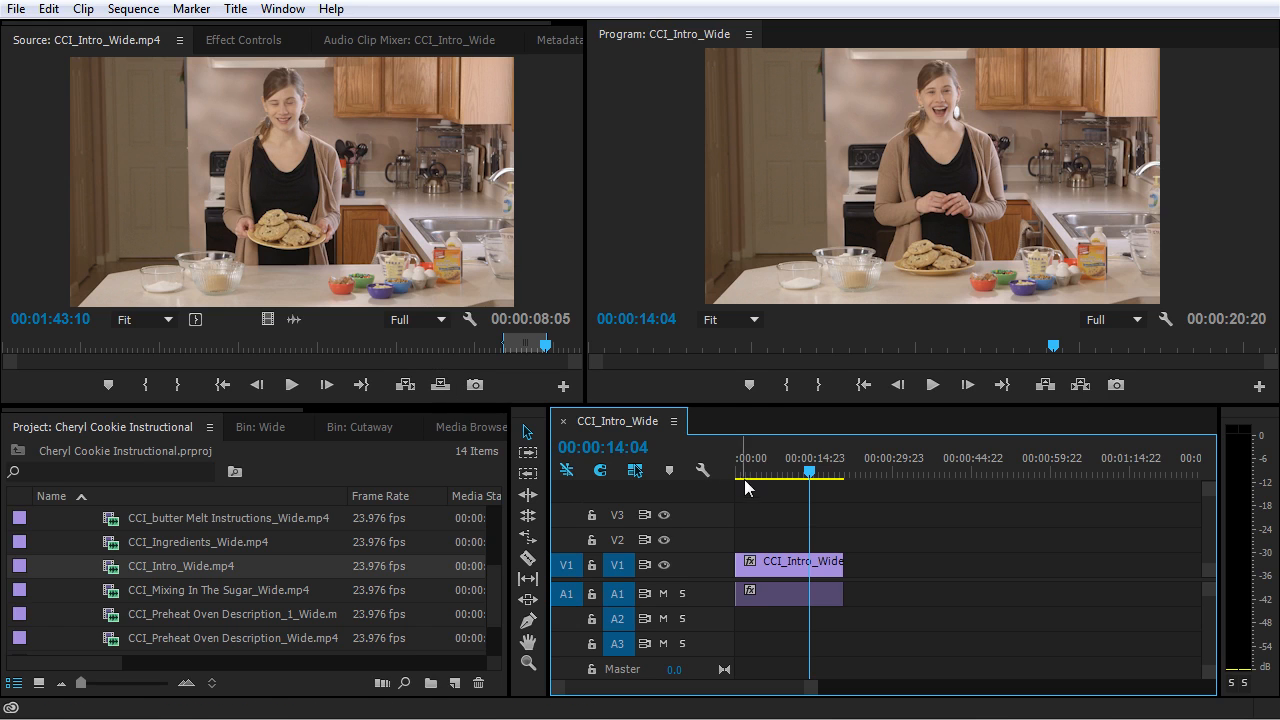
click(557, 263)
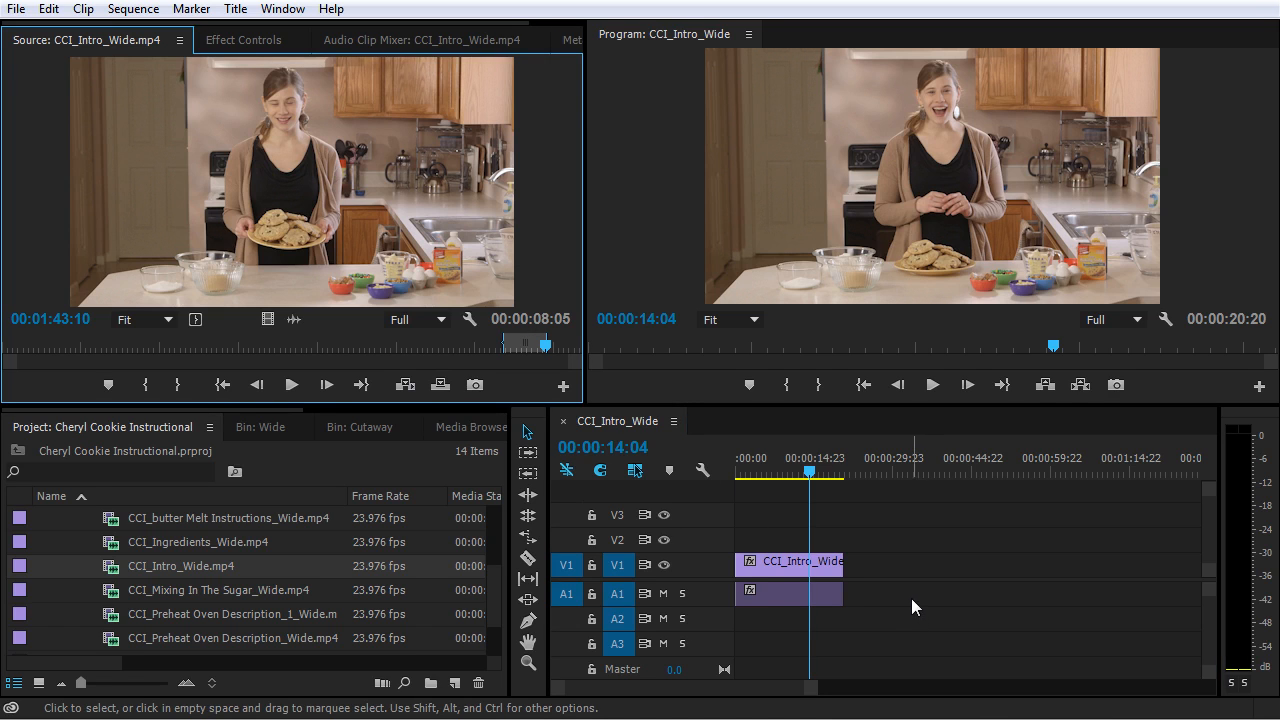
Overwrite the sequence at 00:00:14:04 on V1 and A1 with the marked source portion of CCI_Intro_Wide.mp4, and play across the edit
key(period)
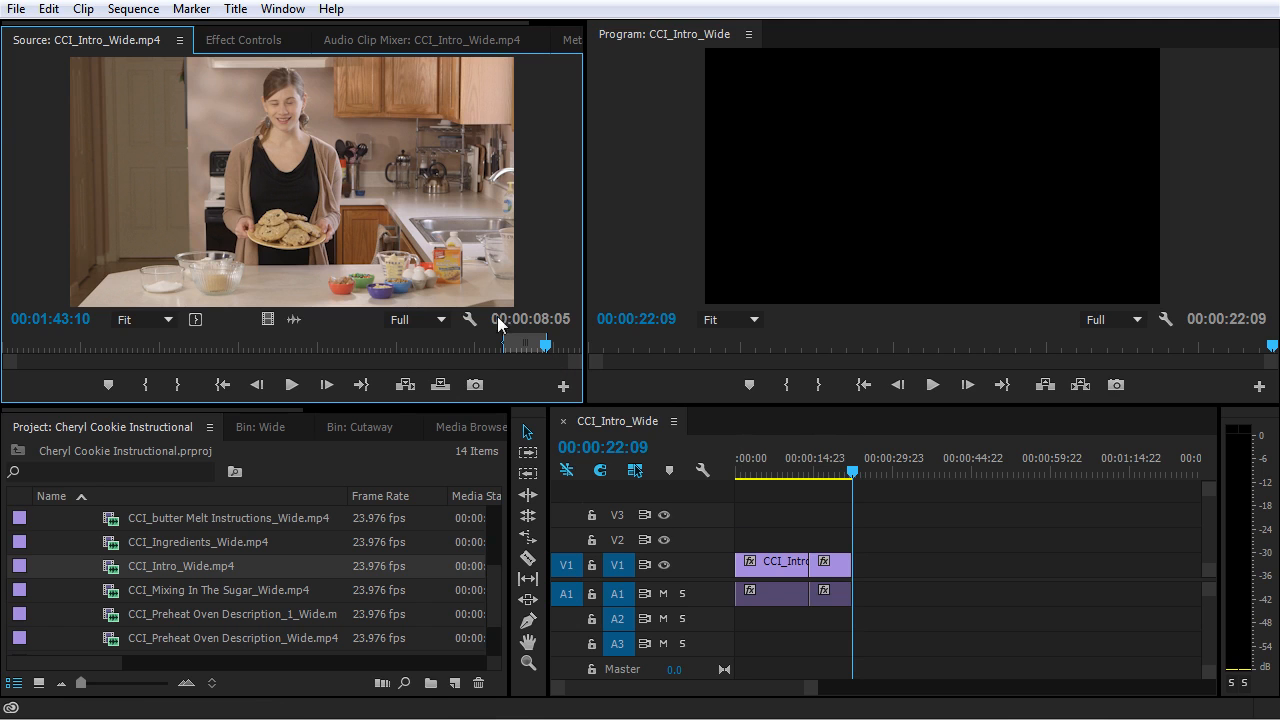
click(805, 468)
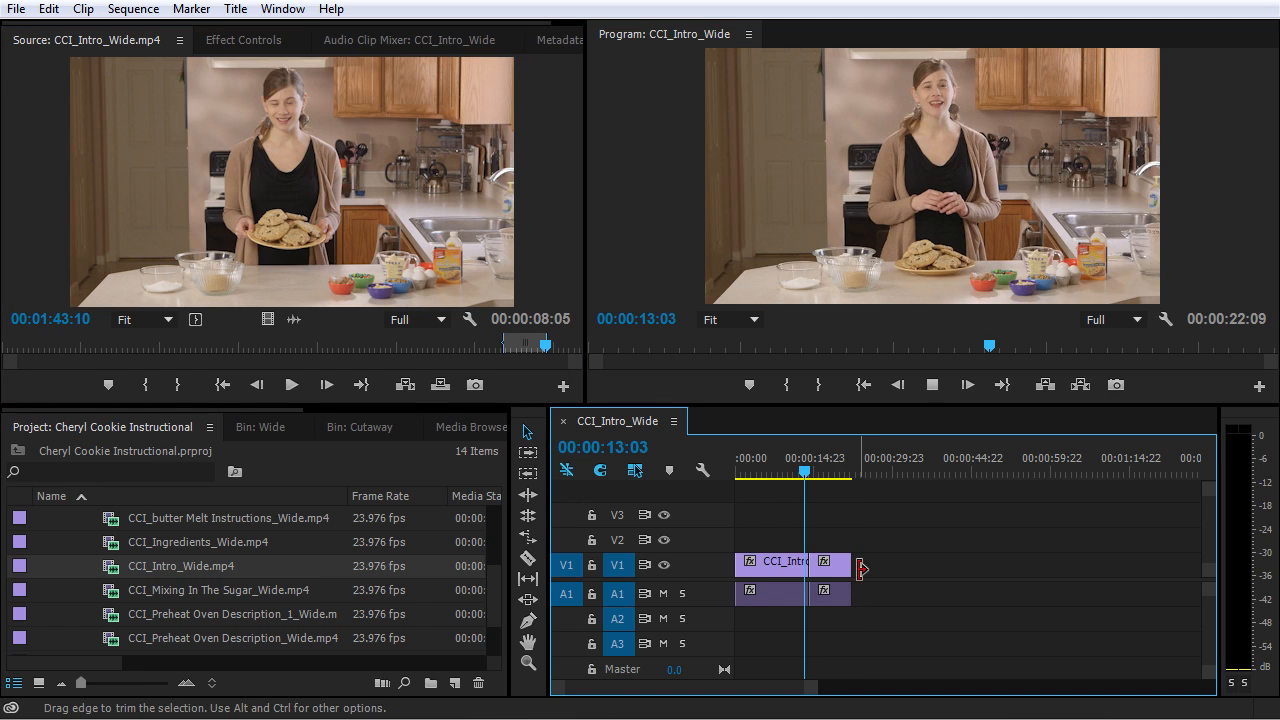
key(space)
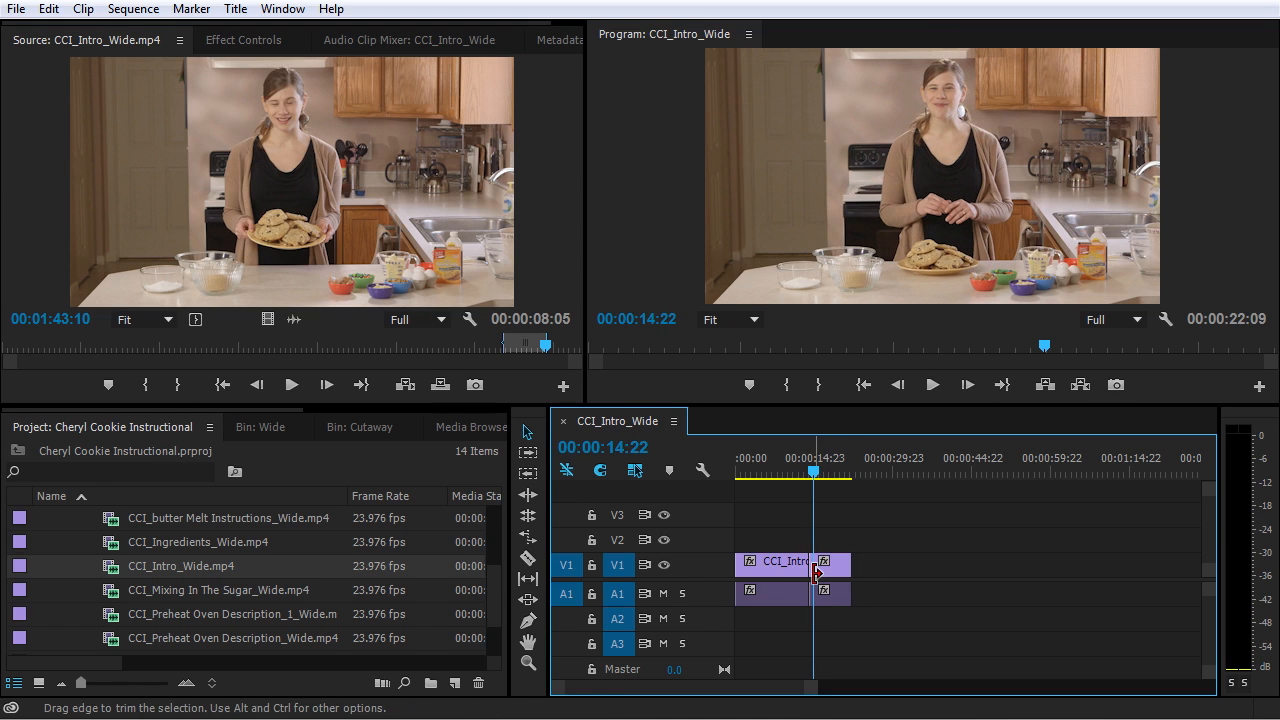
Ripple-trim the start of the second clip by 9 frames, and play across the edit
scroll(814, 563, up, 4)
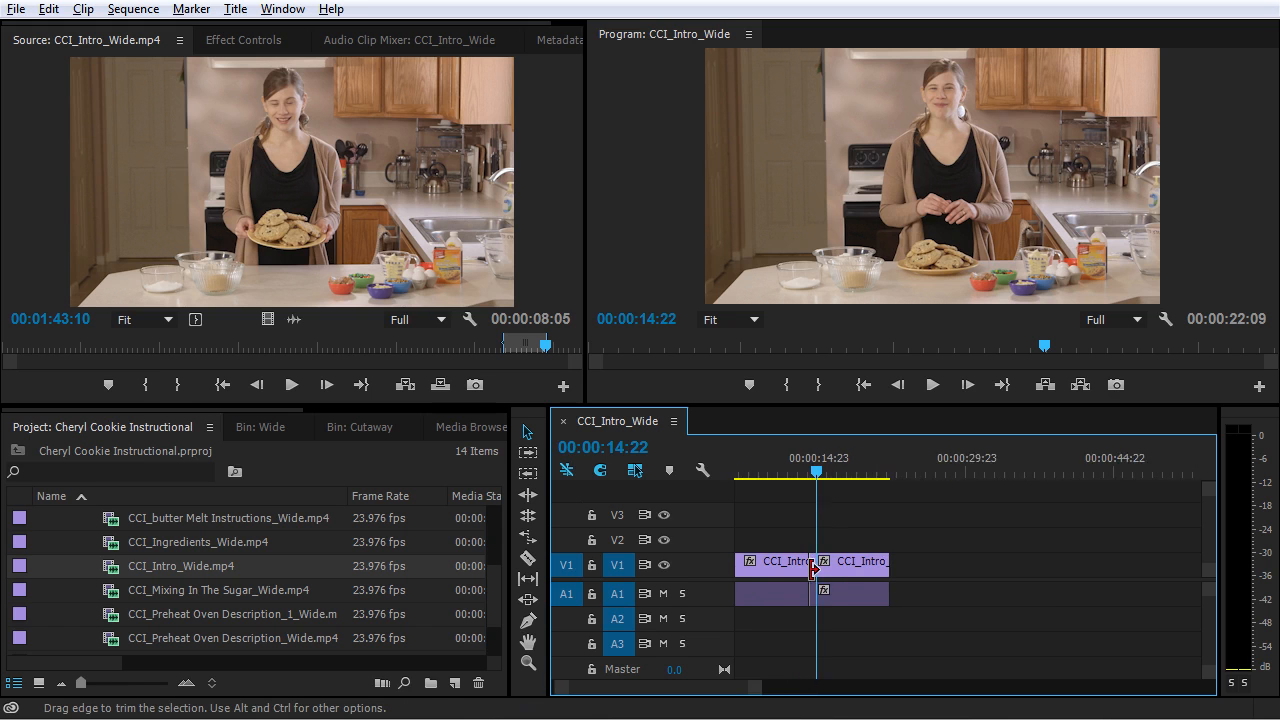
mouse_move(834, 472)
mouse_down()
mouse_move(799, 472)
mouse_move(837, 474)
mouse_move(810, 482)
mouse_move(818, 474)
mouse_up()
scroll(1014, 575, up, 2)
click(980, 565)
drag(984, 562, 1007, 565)
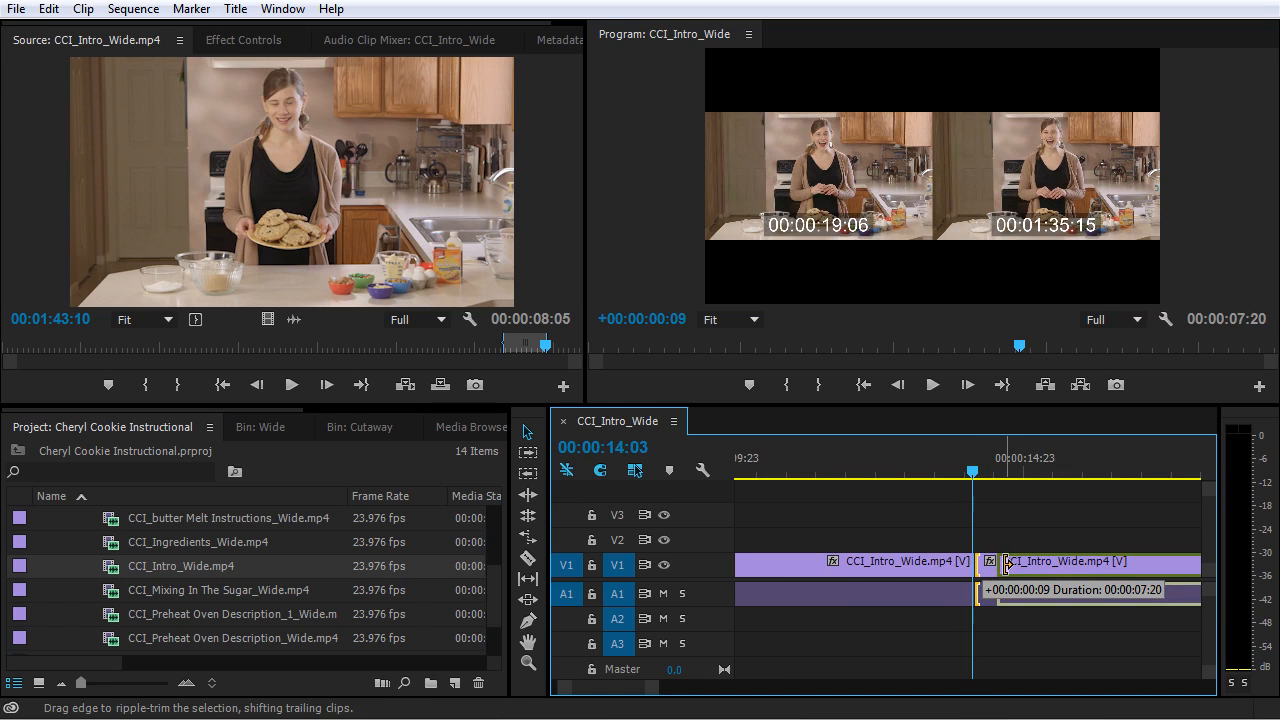
drag(1007, 565, 1007, 565)
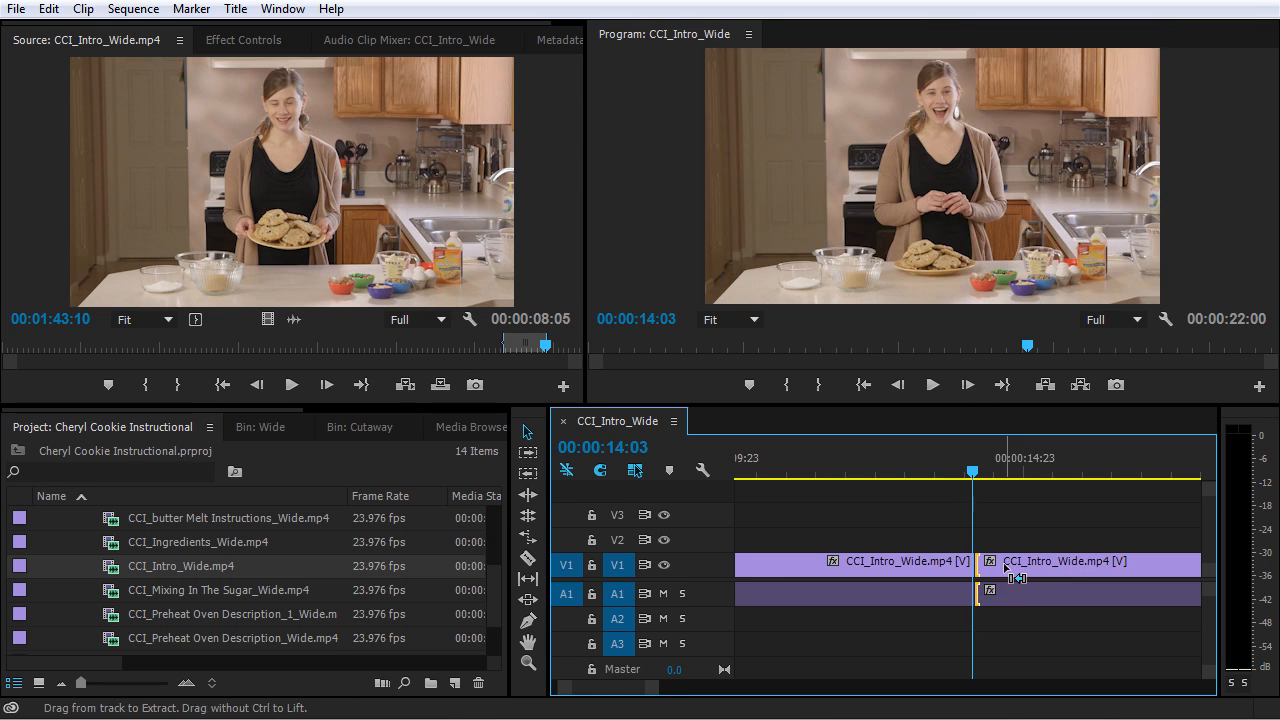
click(919, 472)
key(space)
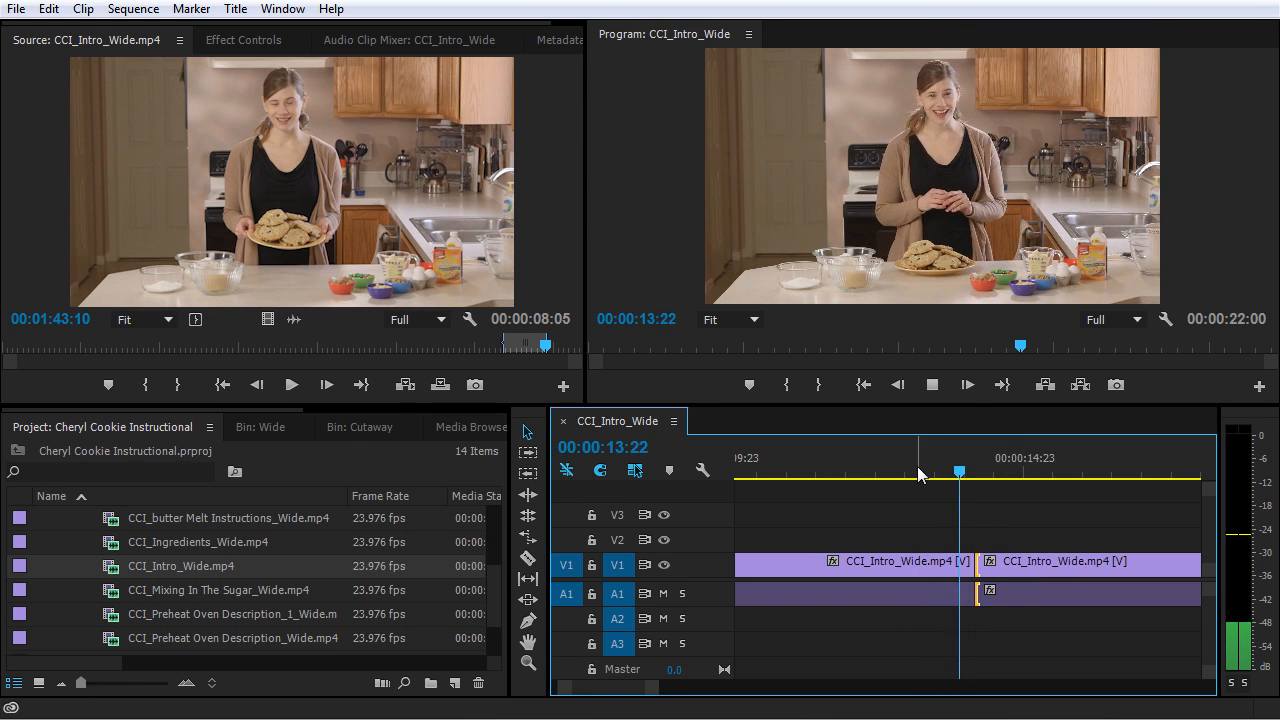
key(space)
click(978, 472)
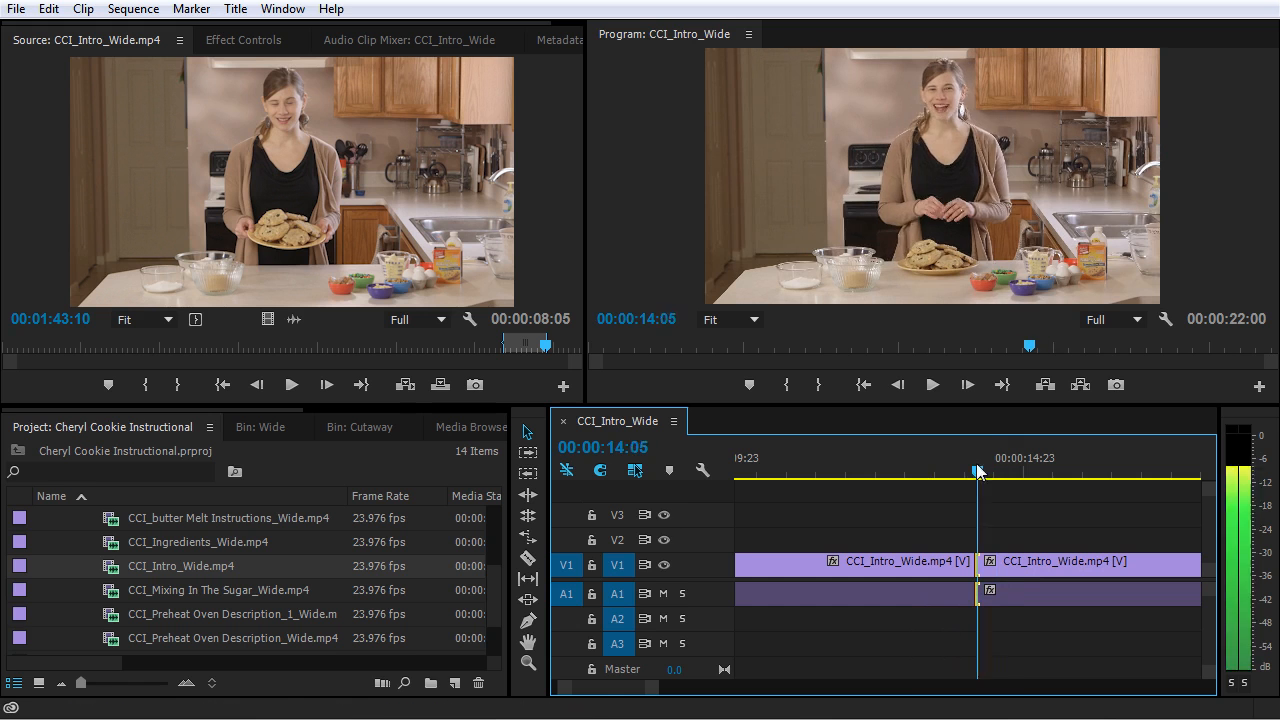
Restore the 9 frames trimmed from the start of the second clip, and play across the edit again
drag(978, 472, 952, 472)
mouse_move(985, 565)
mouse_down()
mouse_move(930, 574)
mouse_move(972, 576)
mouse_up()
click(937, 472)
key(space)
key(space)
Ripple-trim the end of the first clip to the playhead at 00:00:14:01, and play across the edit
drag(918, 462, 967, 490)
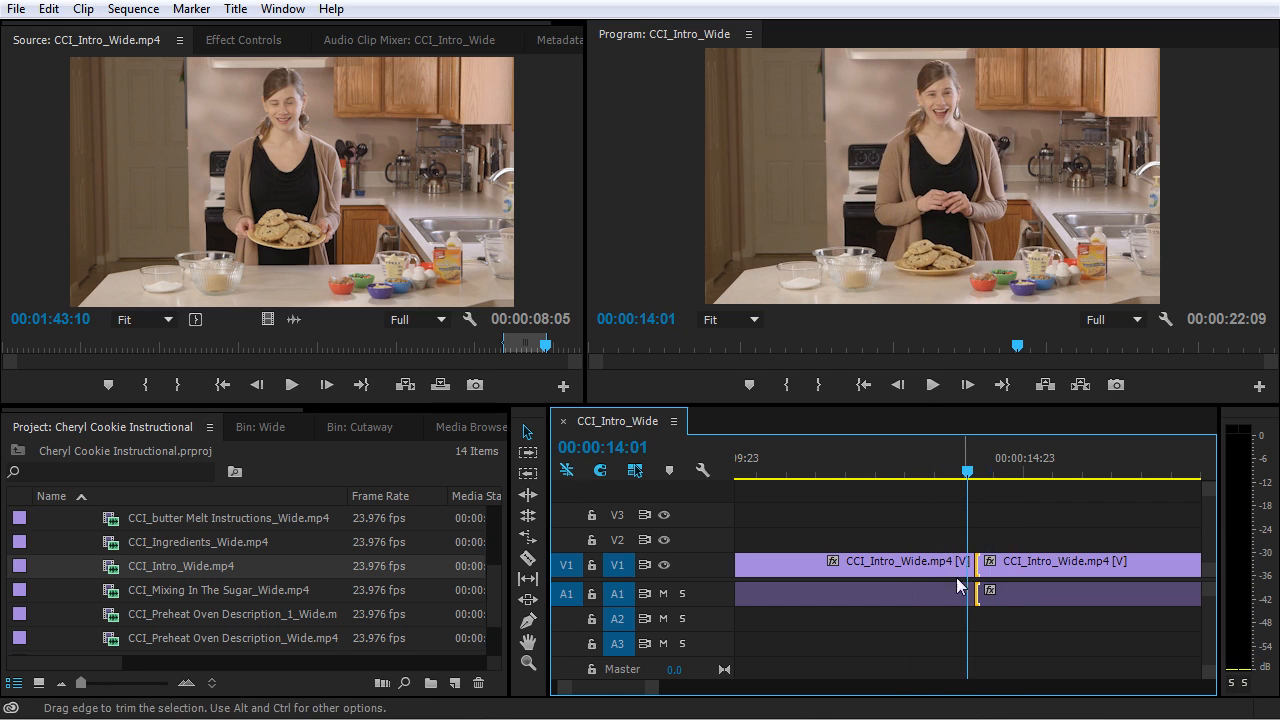
click(956, 577)
drag(968, 563, 962, 563)
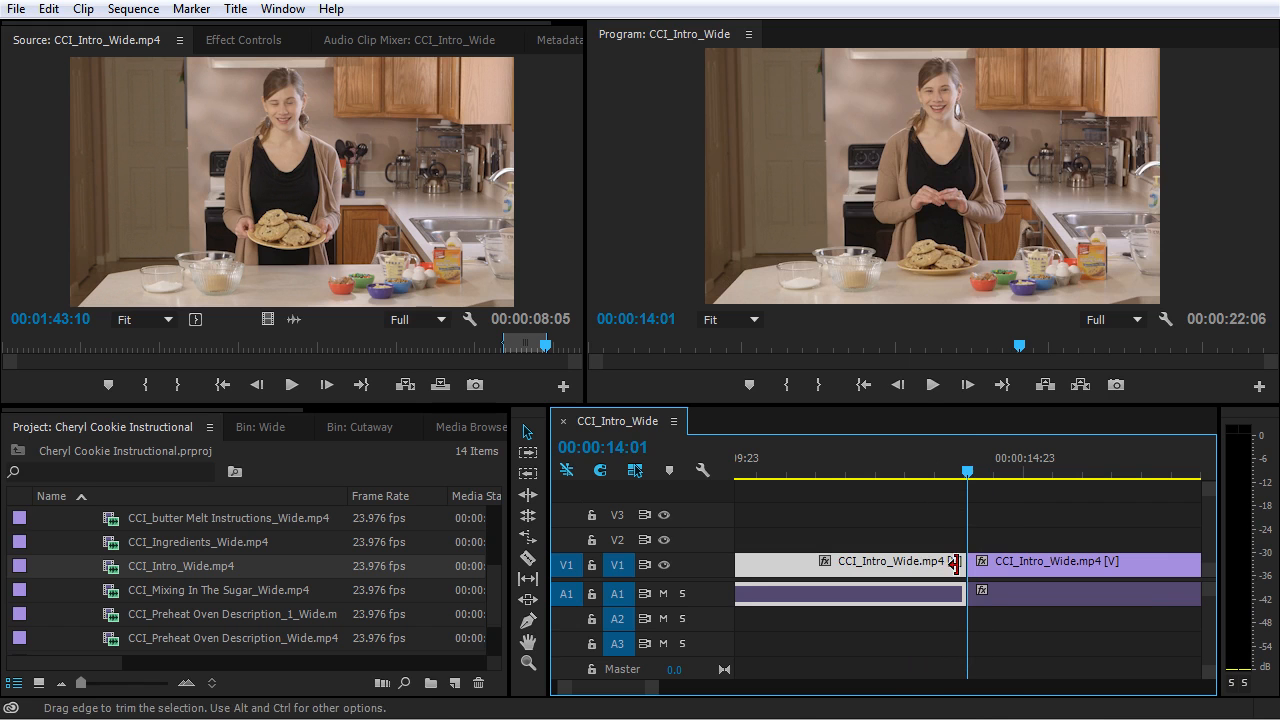
click(906, 478)
key(space)
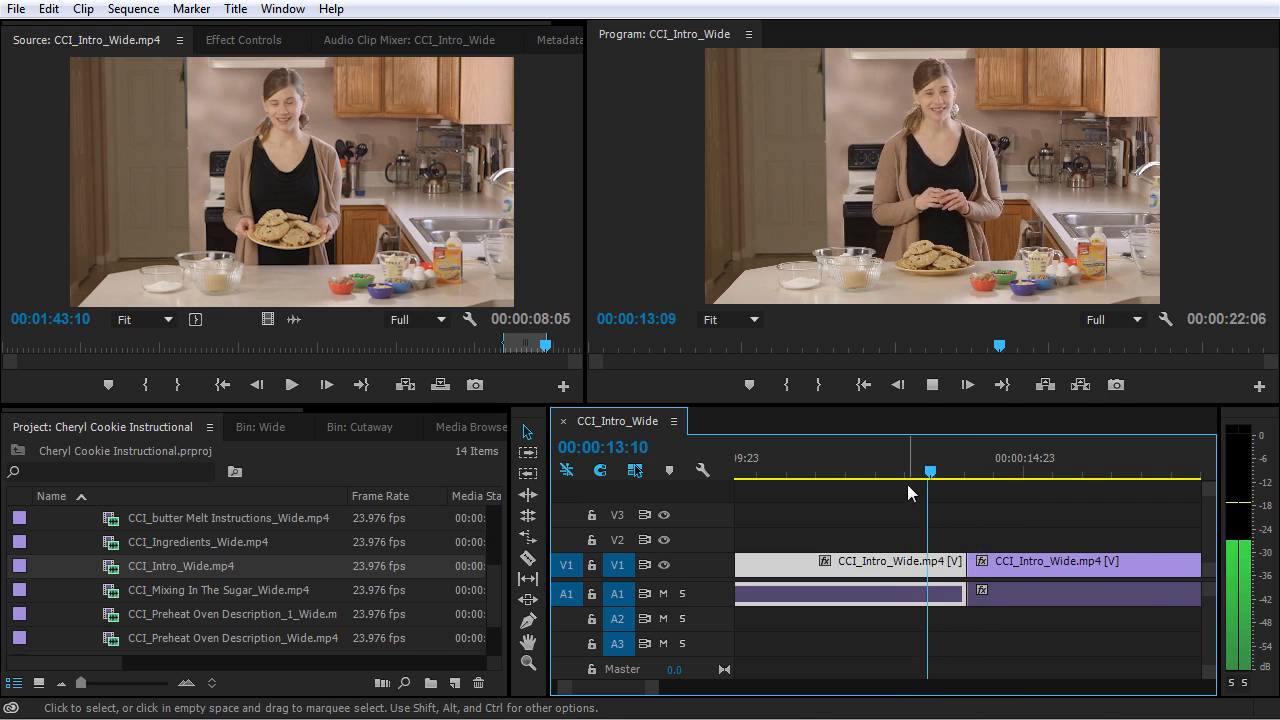
click(956, 480)
click(931, 478)
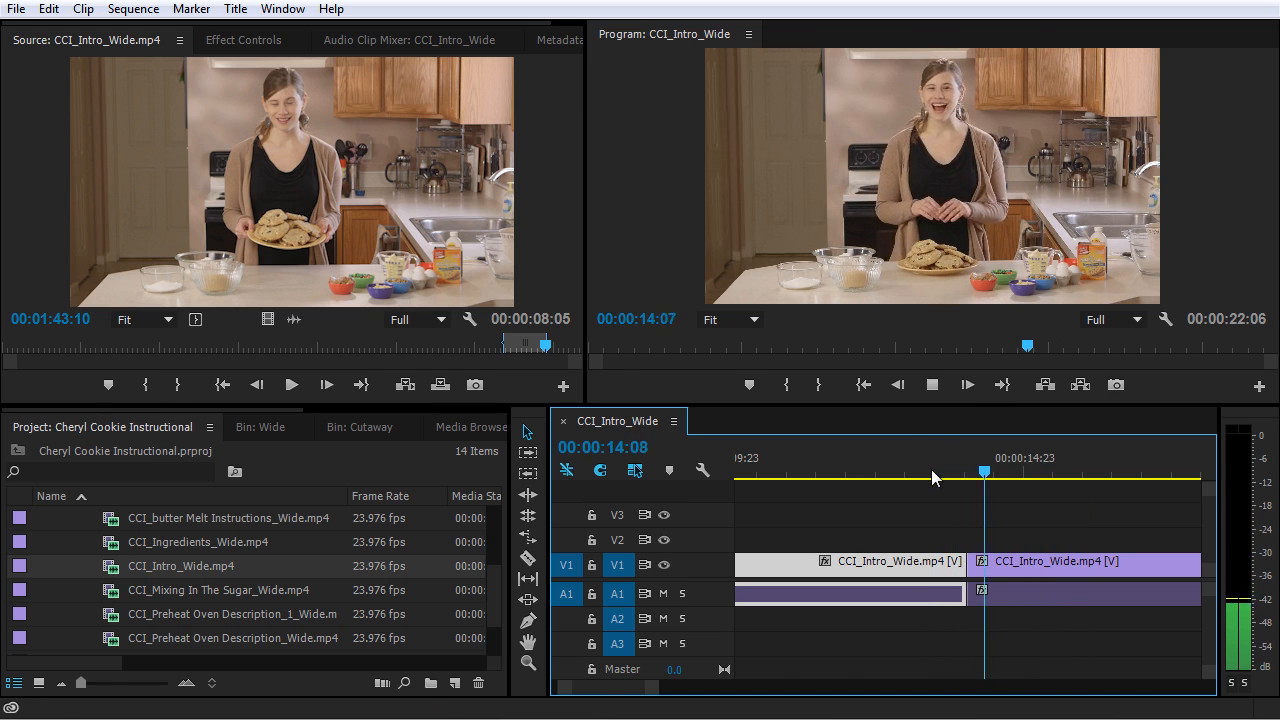
key(space)
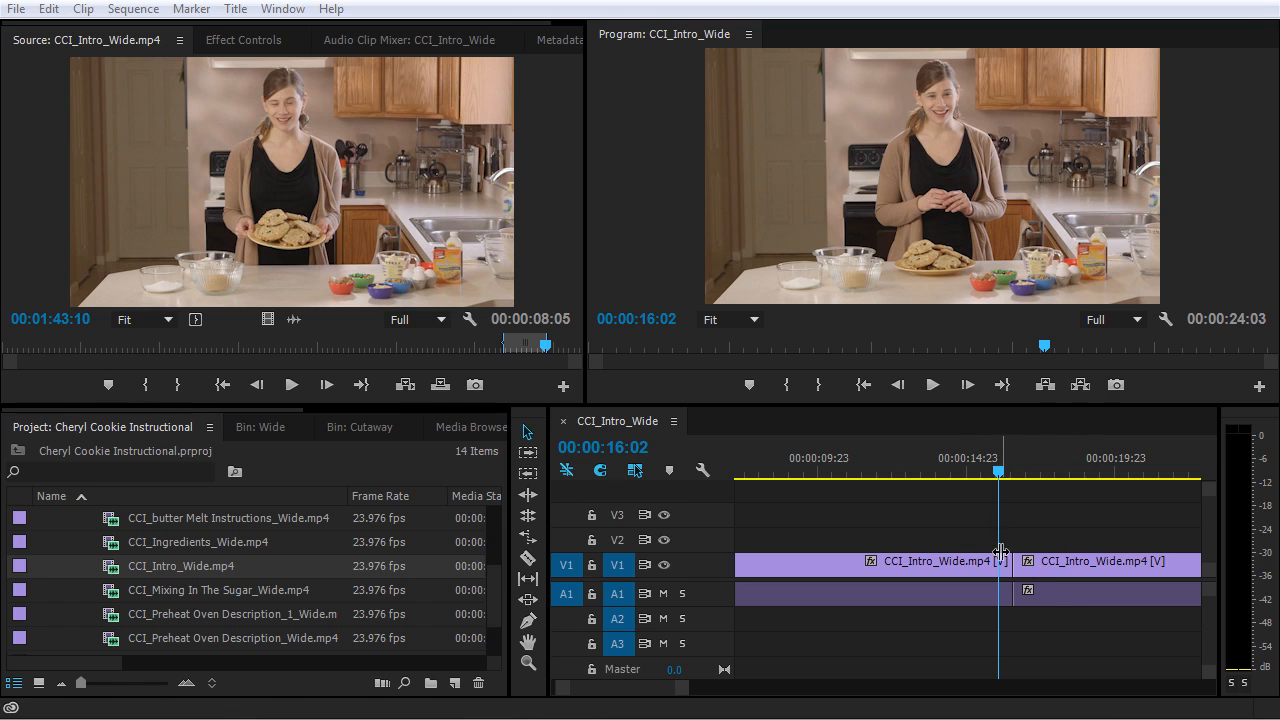
Roll the edit between the two clips to just before the playhead at 00:00:16:02, and roll it back
click(1063, 539)
key(minus)
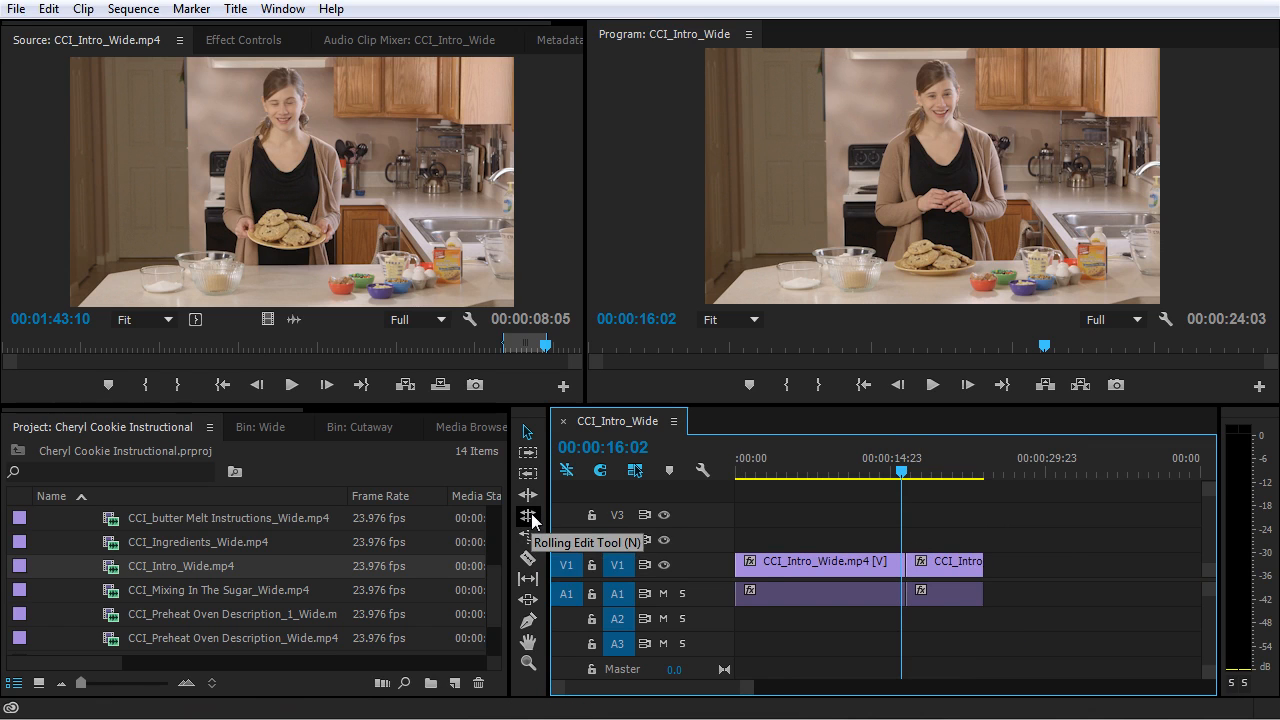
click(909, 568)
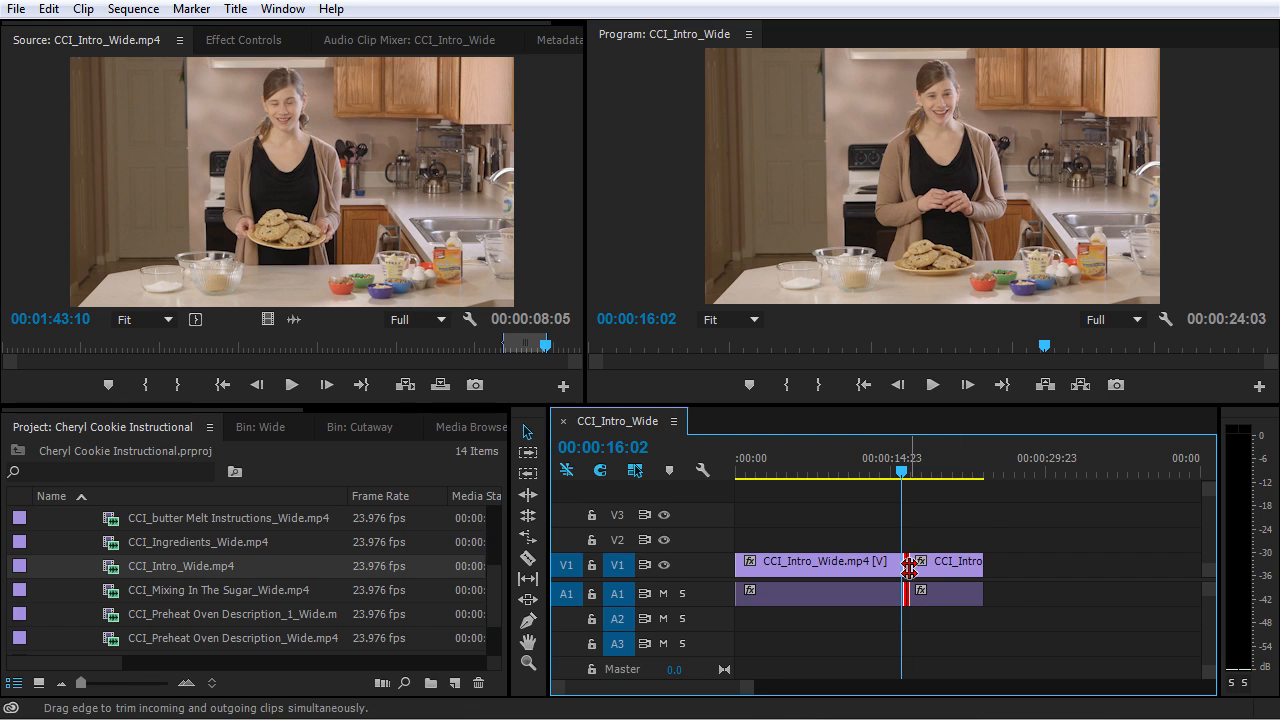
drag(909, 568, 892, 570)
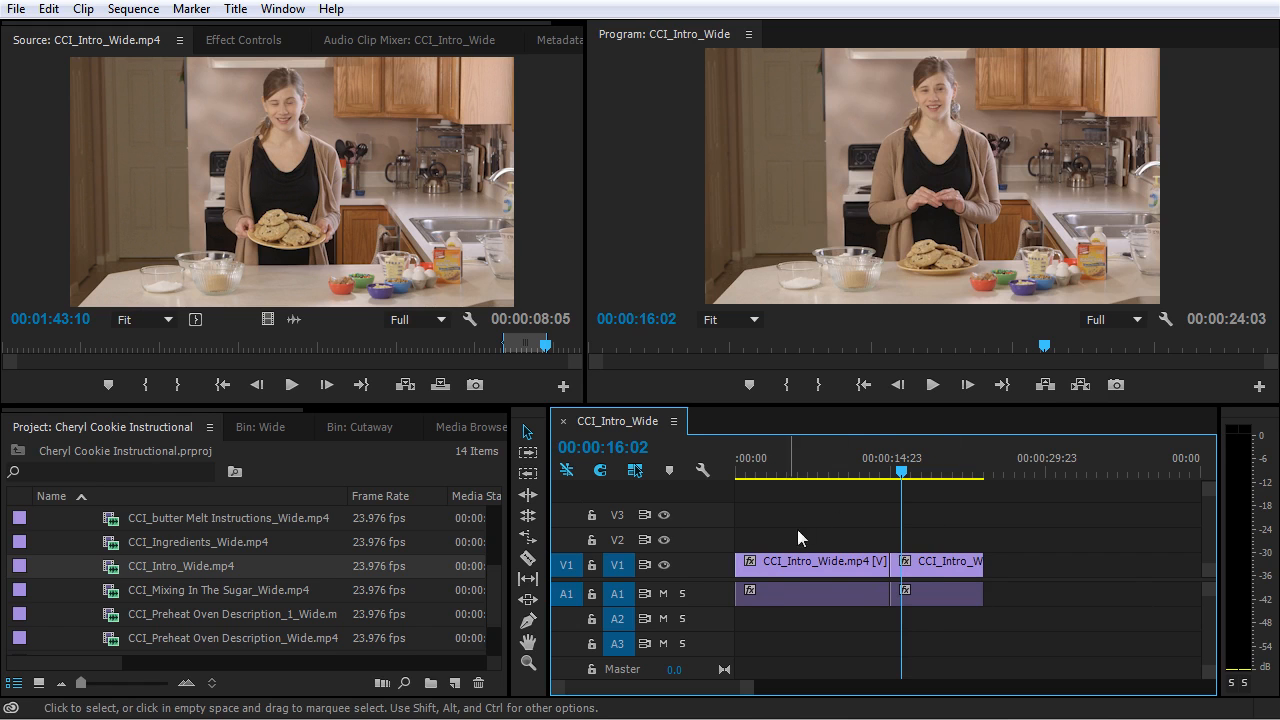
drag(893, 565, 907, 566)
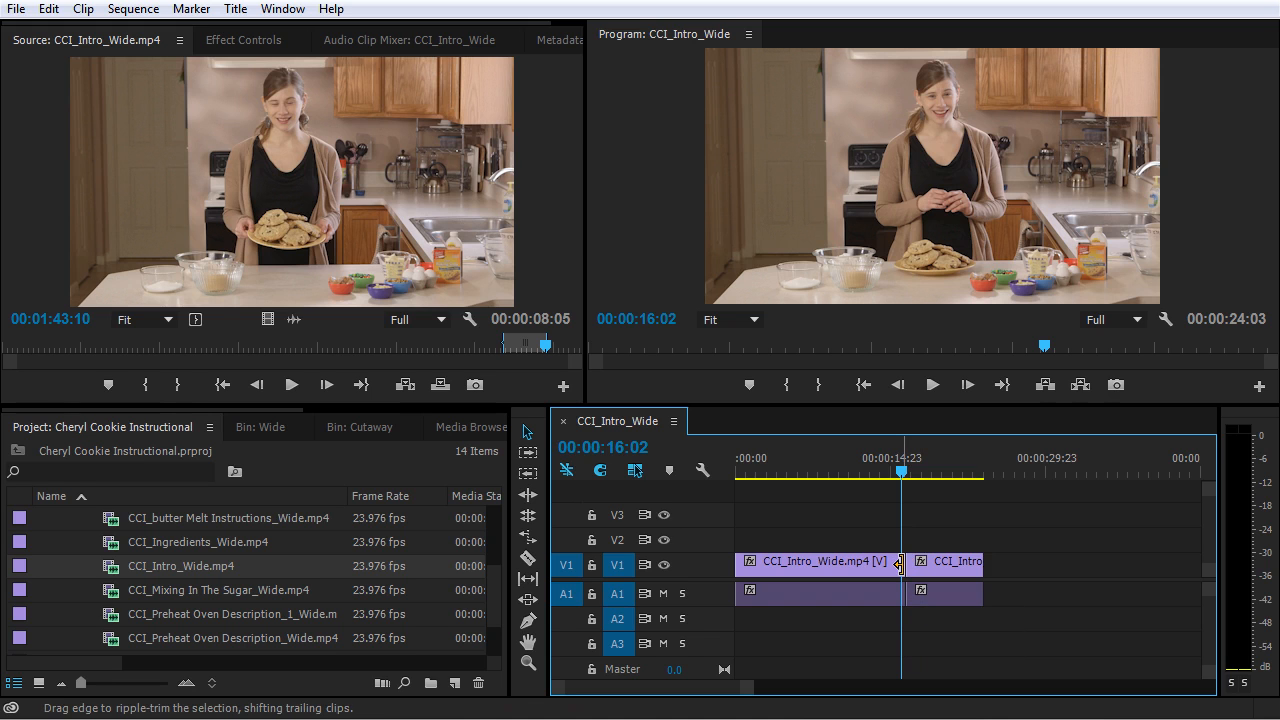
Ripple-trim the end of the first clip about 3.5 seconds earlier, and undo the trim
drag(900, 565, 863, 570)
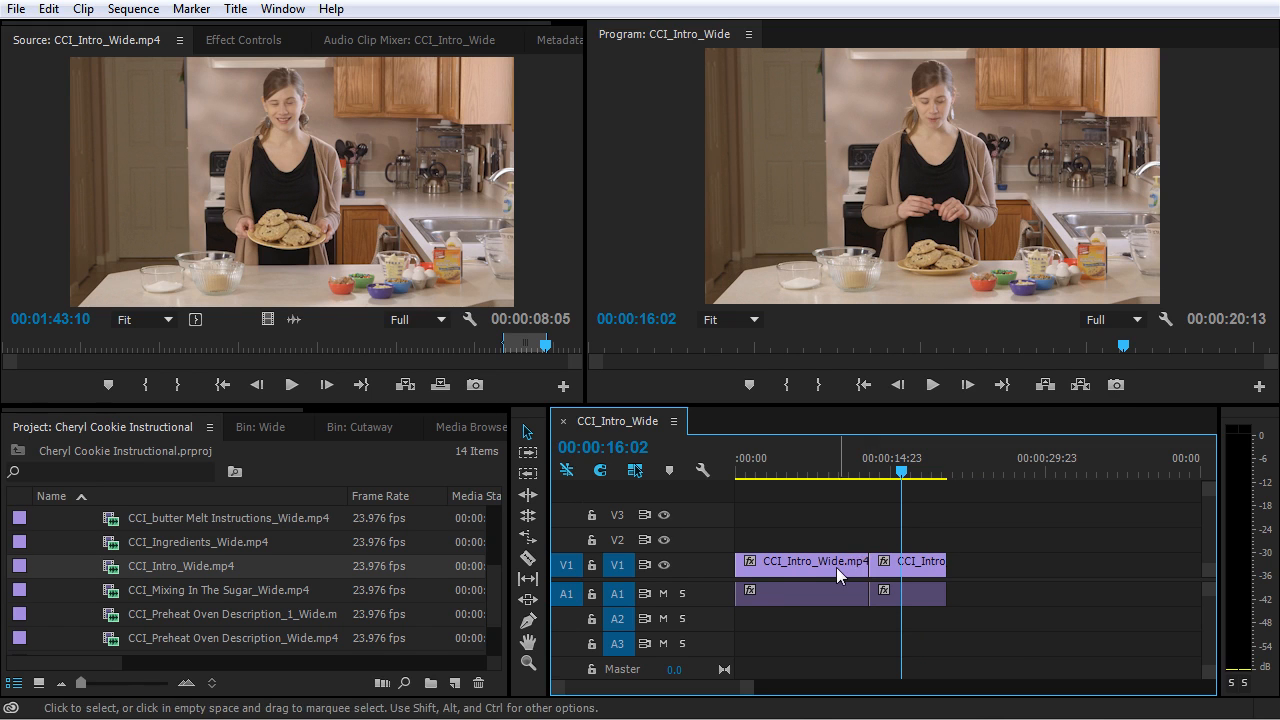
click(832, 567)
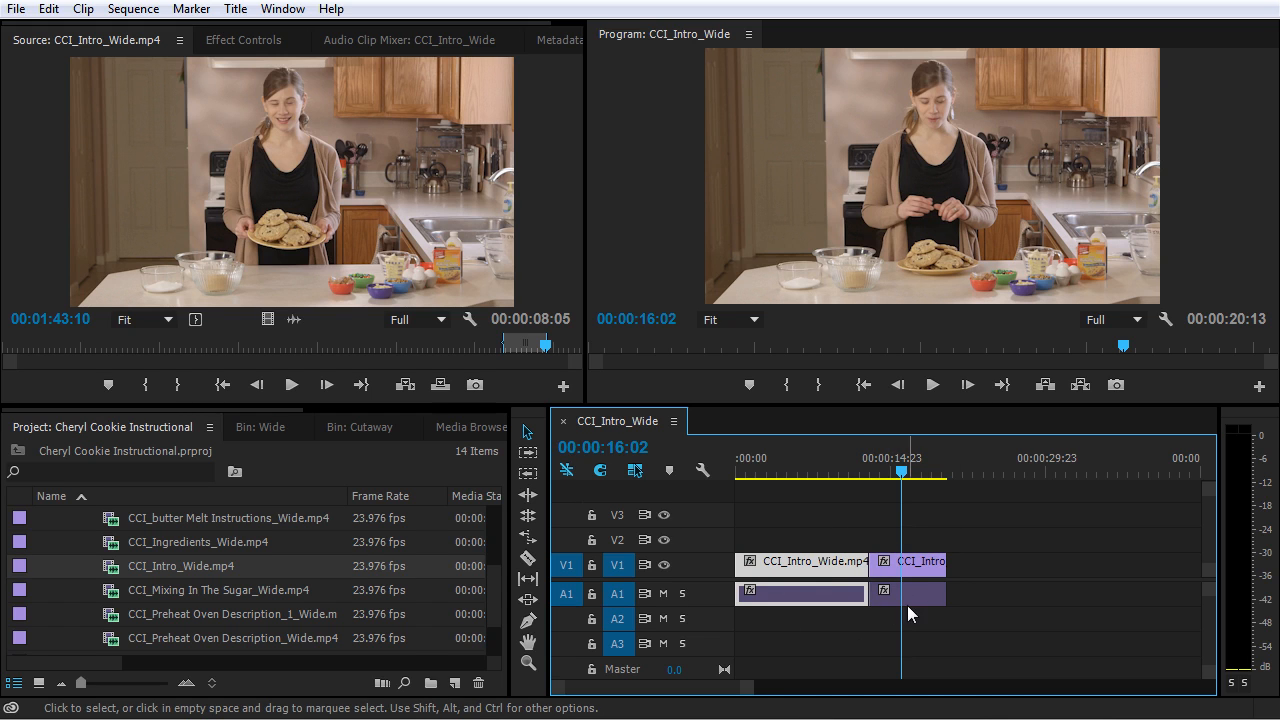
key(ctrl+z)
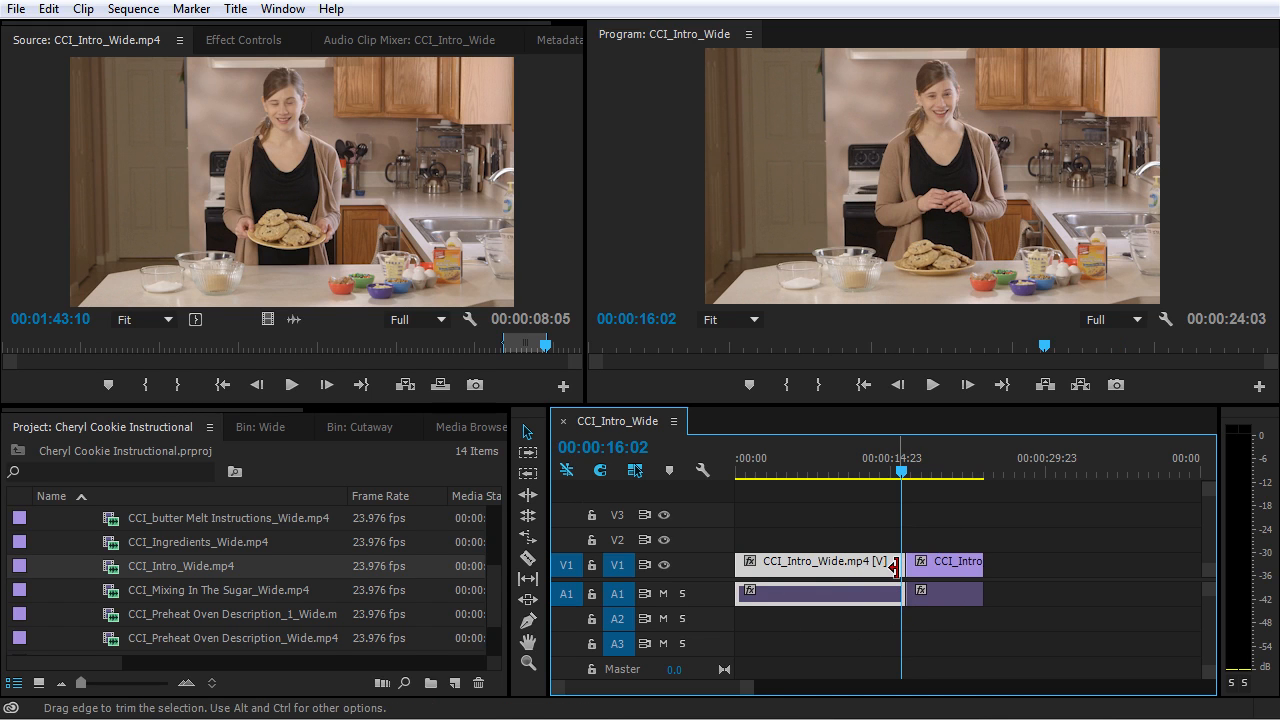
Trim the end of the first clip about 2 seconds earlier, move the second clip against it, and return the second clip
drag(893, 567, 874, 567)
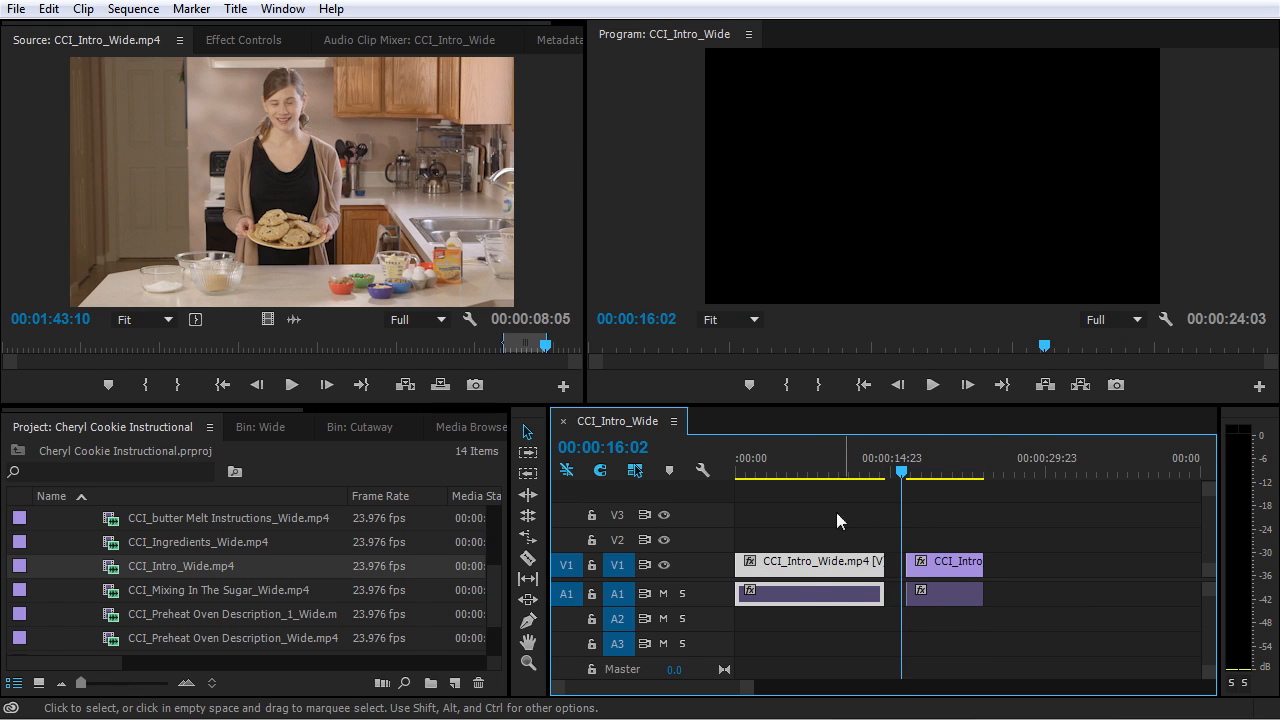
click(937, 568)
drag(937, 568, 919, 573)
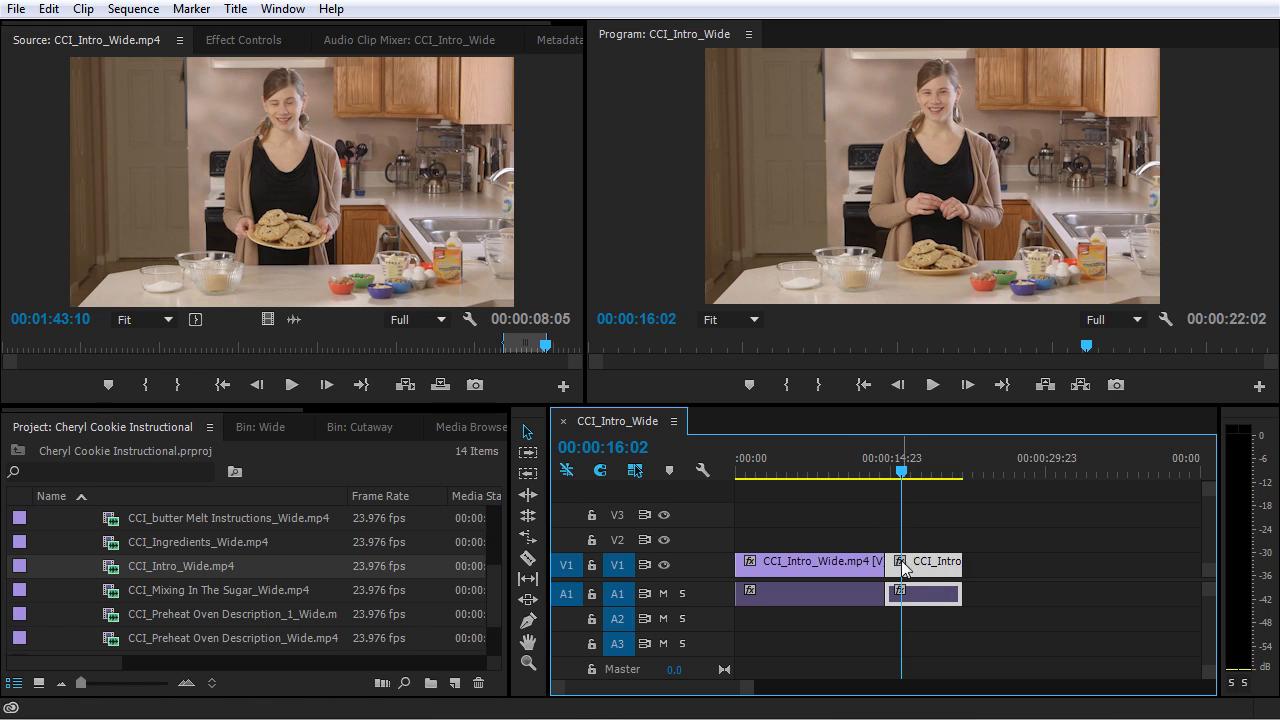
drag(918, 601, 938, 600)
Ripple delete the gap between the two clips, and undo both this deletion and the trim that opened the gap
right_click(893, 570)
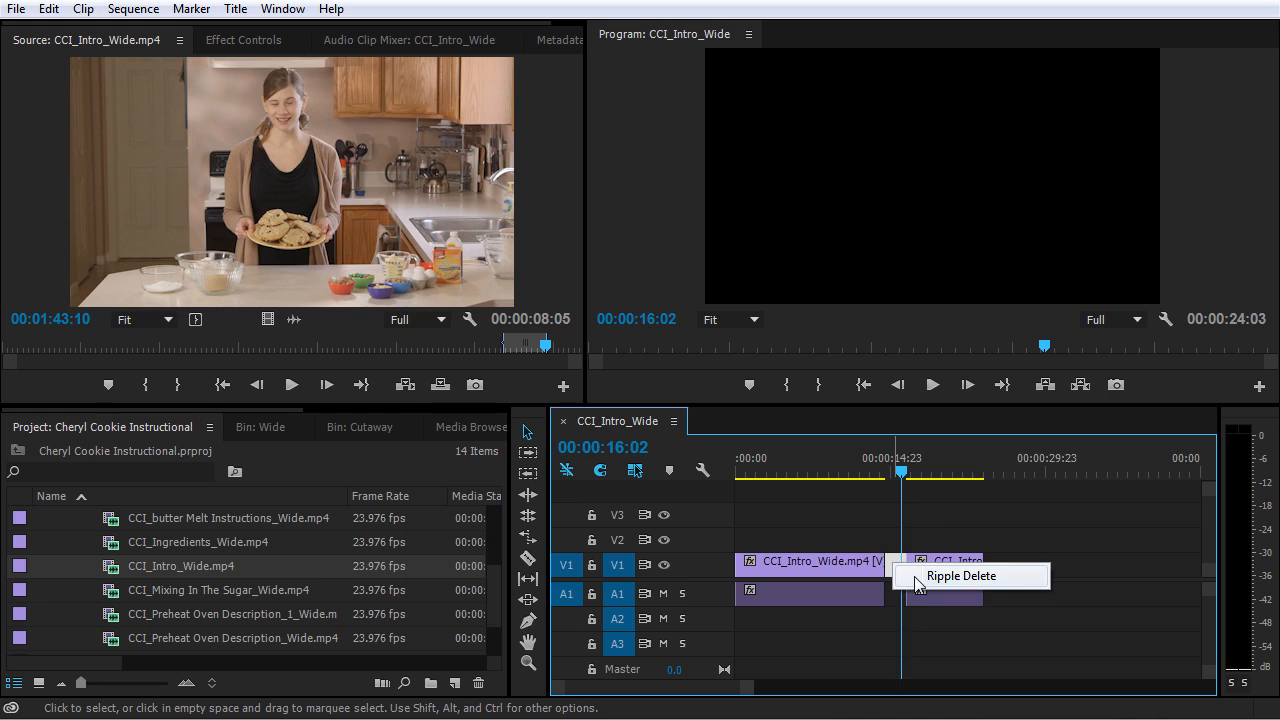
click(960, 576)
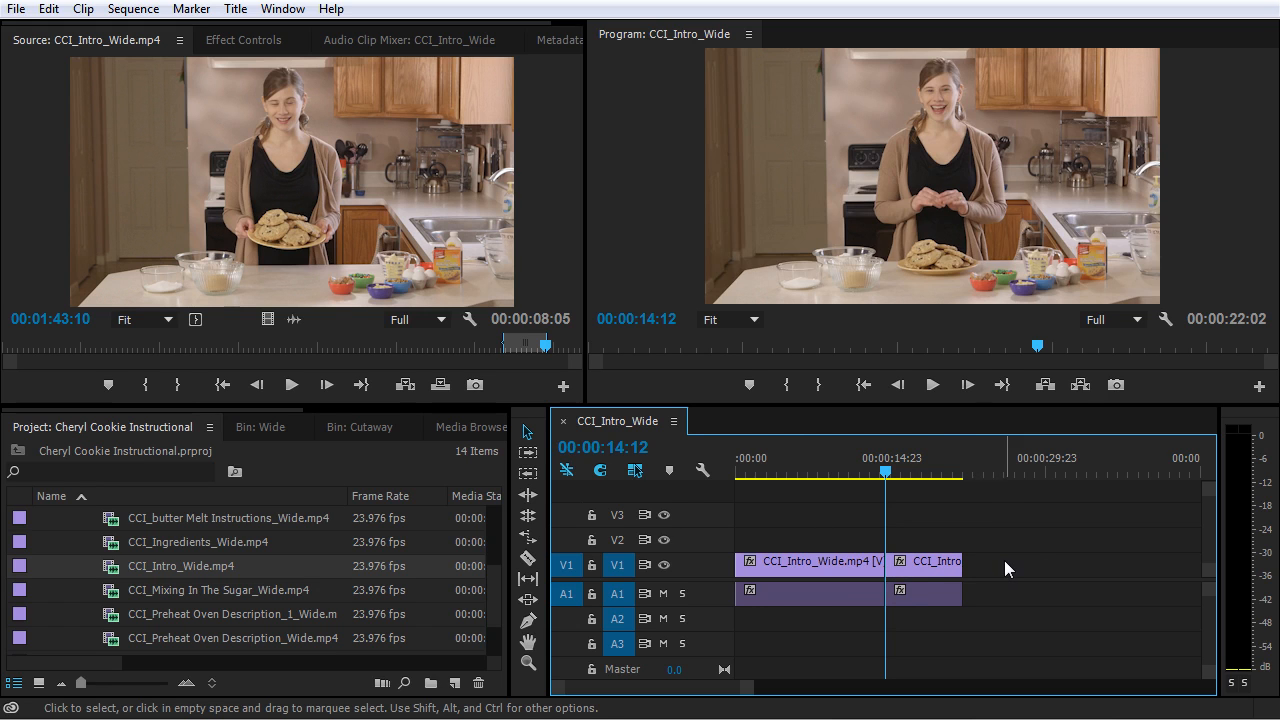
key(ctrl+z)
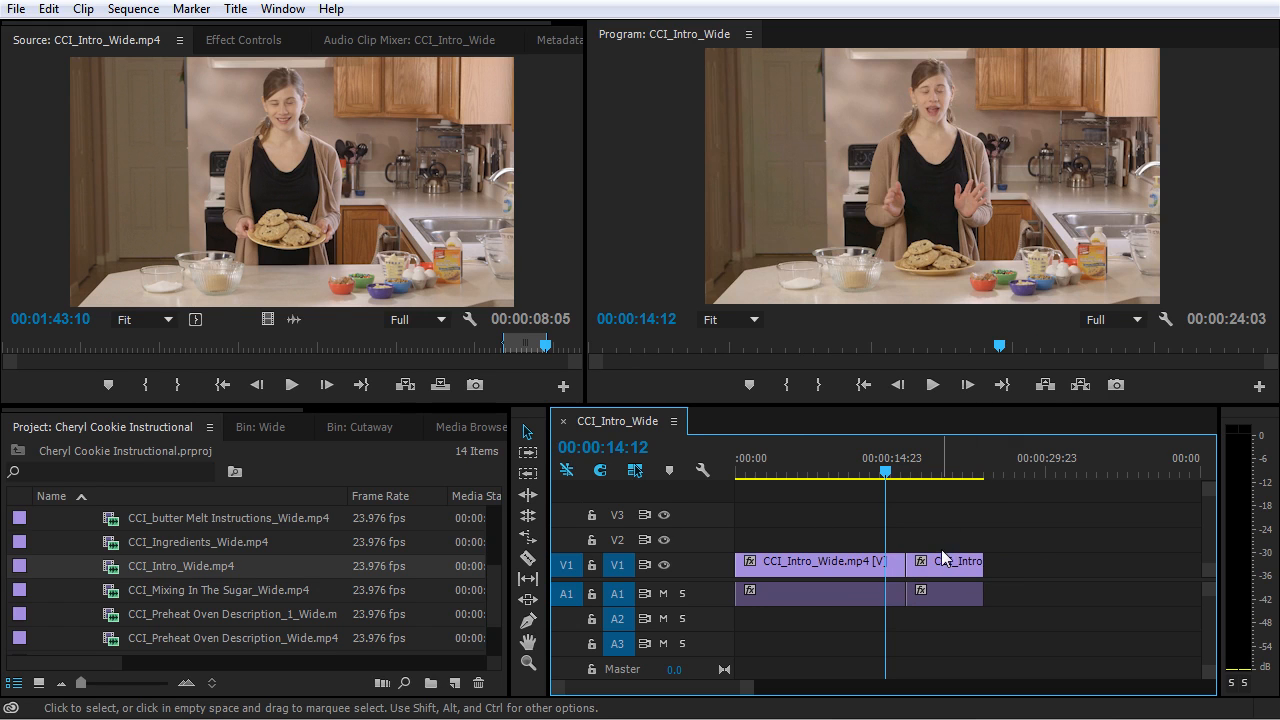
Play across the cut, and roll the edit between the two clips to the playhead at 00:00:16:08
key(space)
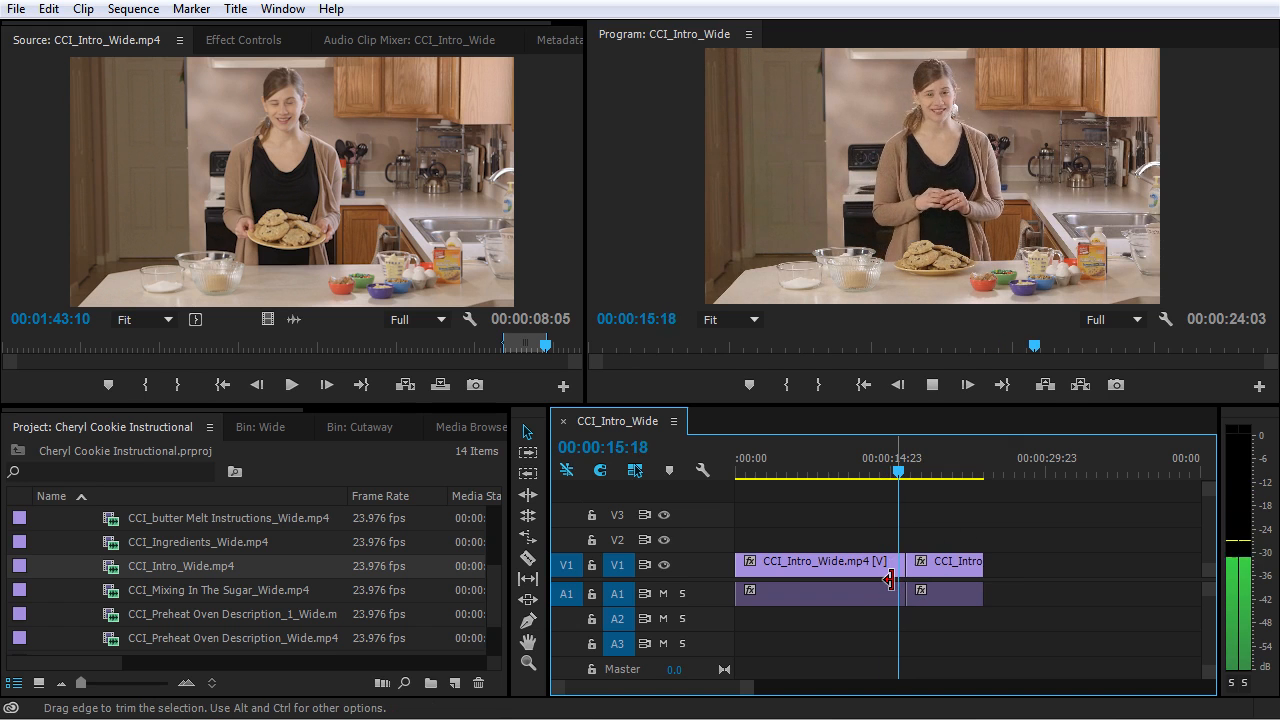
key(=)
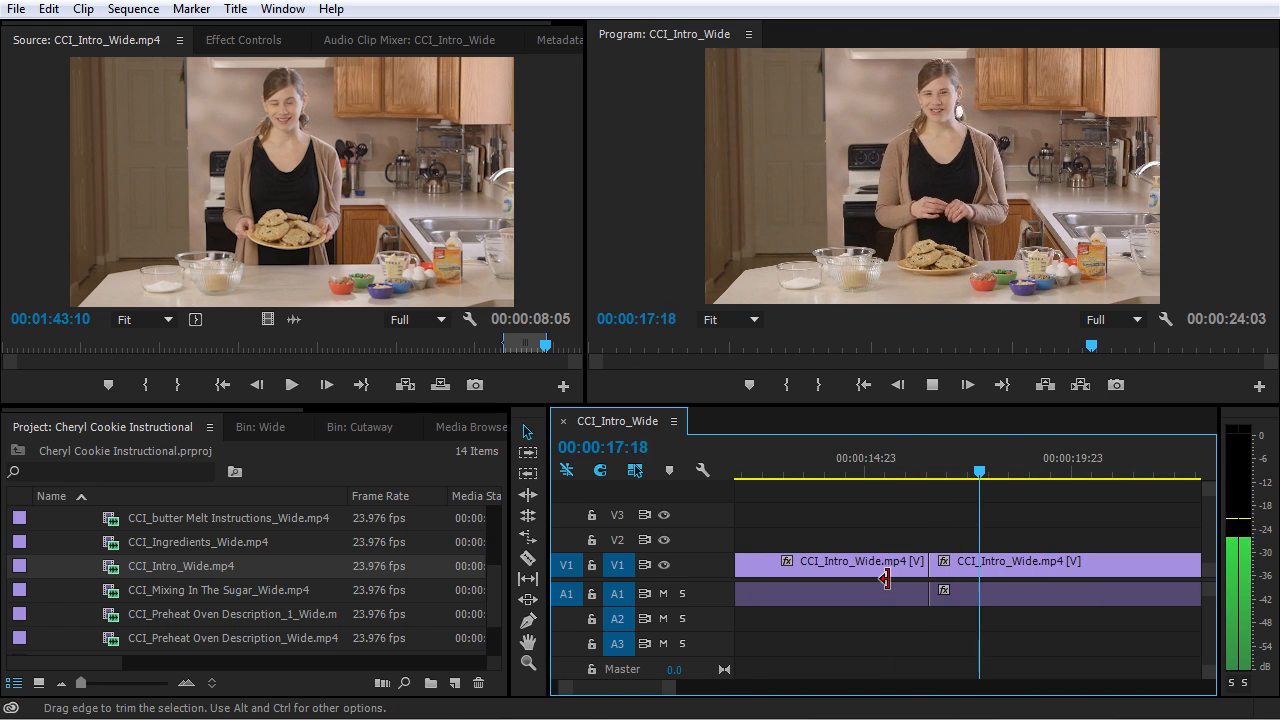
key(space)
drag(850, 468, 920, 472)
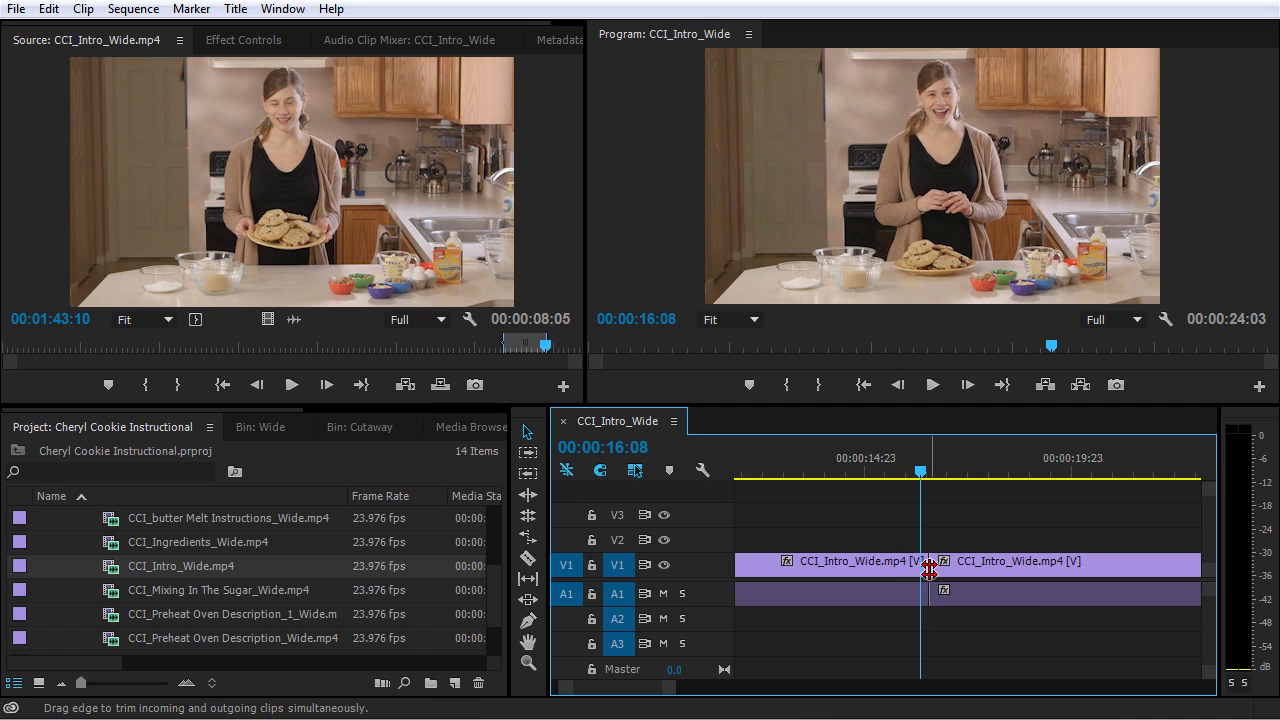
click(930, 569)
drag(930, 569, 920, 569)
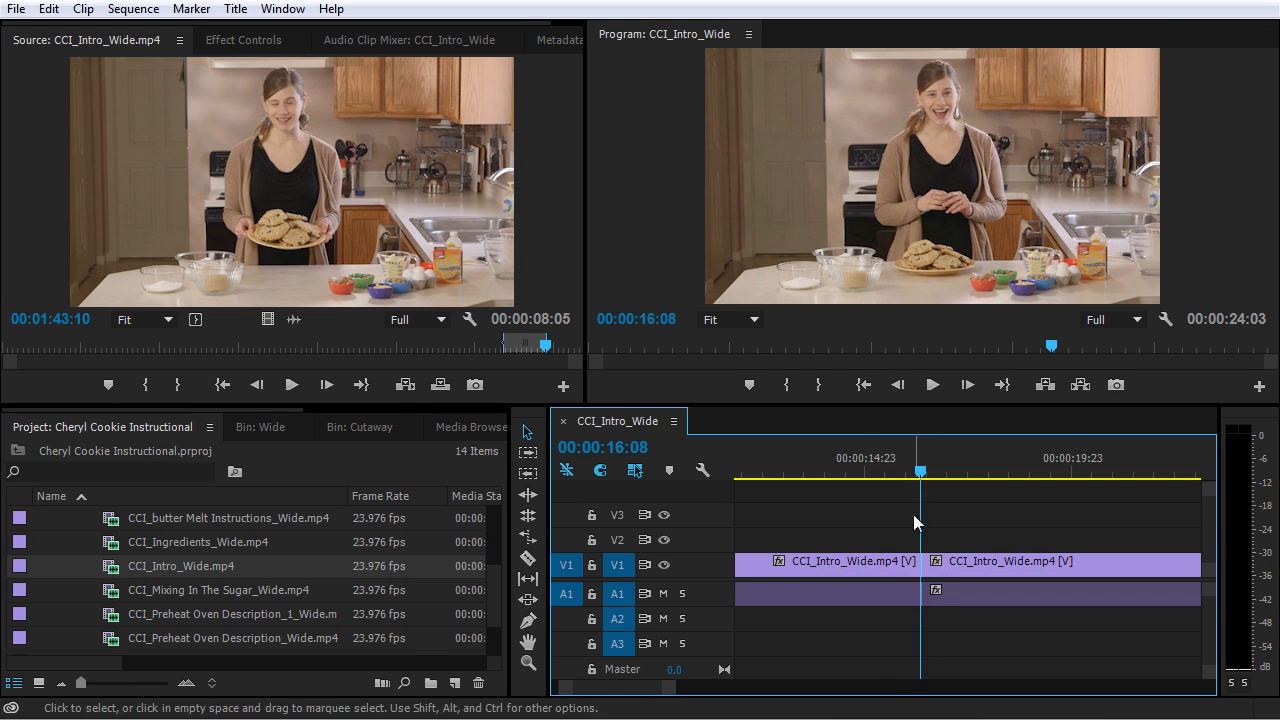
Play across the rolled edit, and place the playhead at 00:00:17:03
click(881, 476)
key(space)
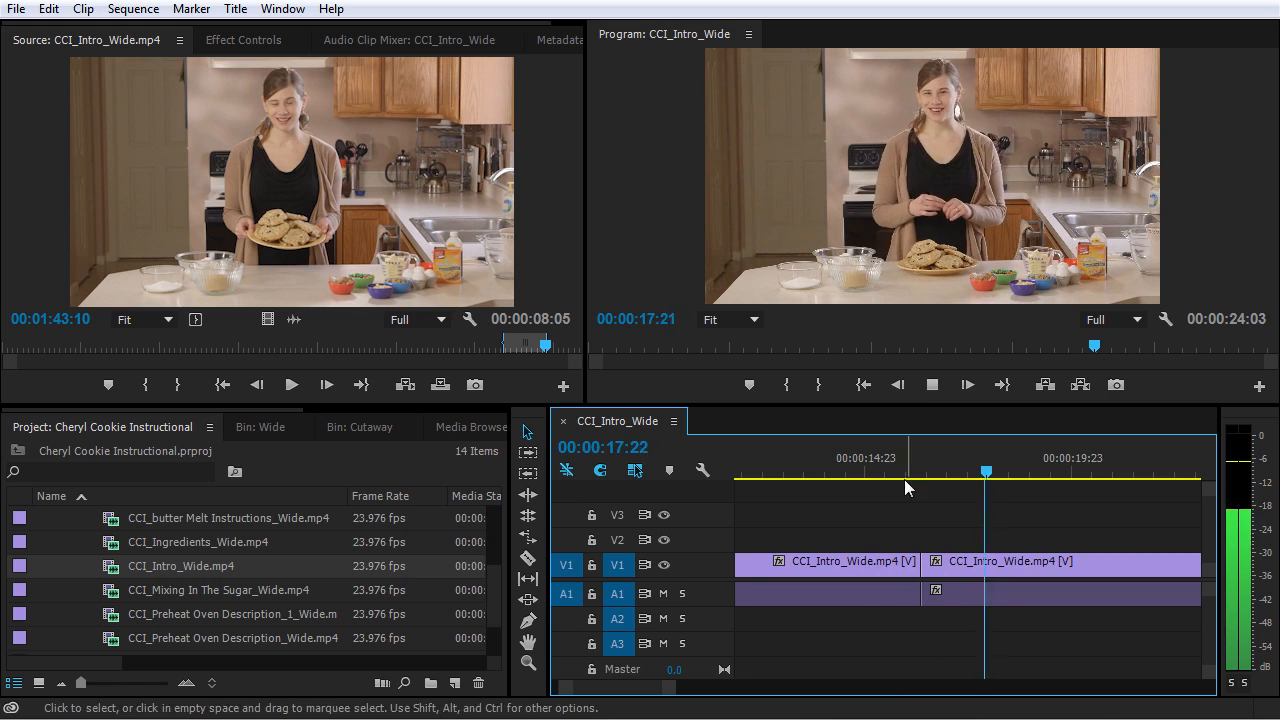
key(space)
scroll(897, 479, down, 4)
click(912, 476)
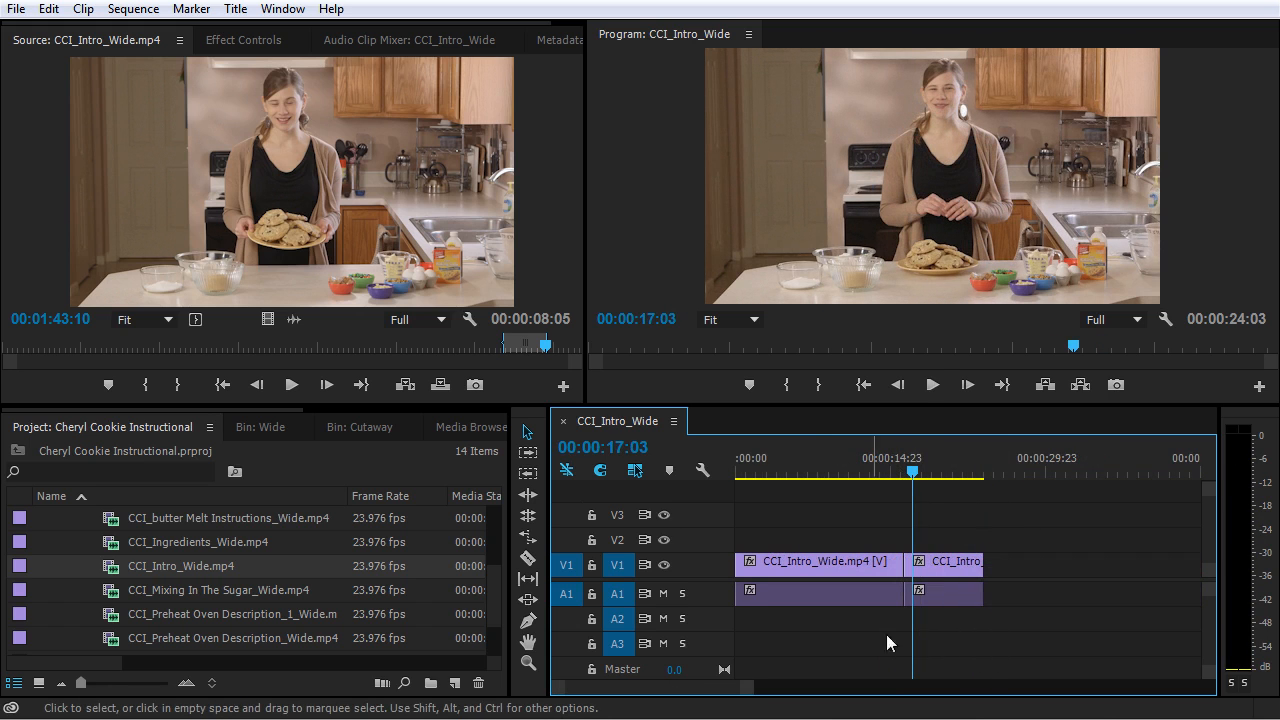